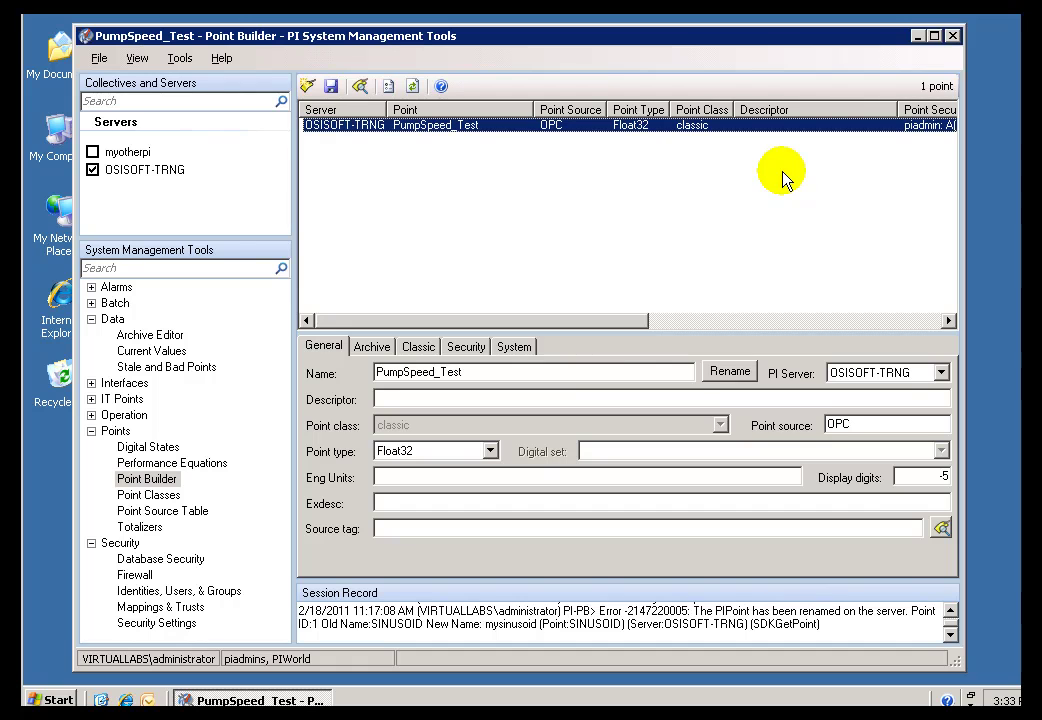
Step: Show PumpSpeed_Test's Classic attributes, selecting the Location1 value and the instrument tag
{"action": "left_click", "coordinate": [474, 374]}
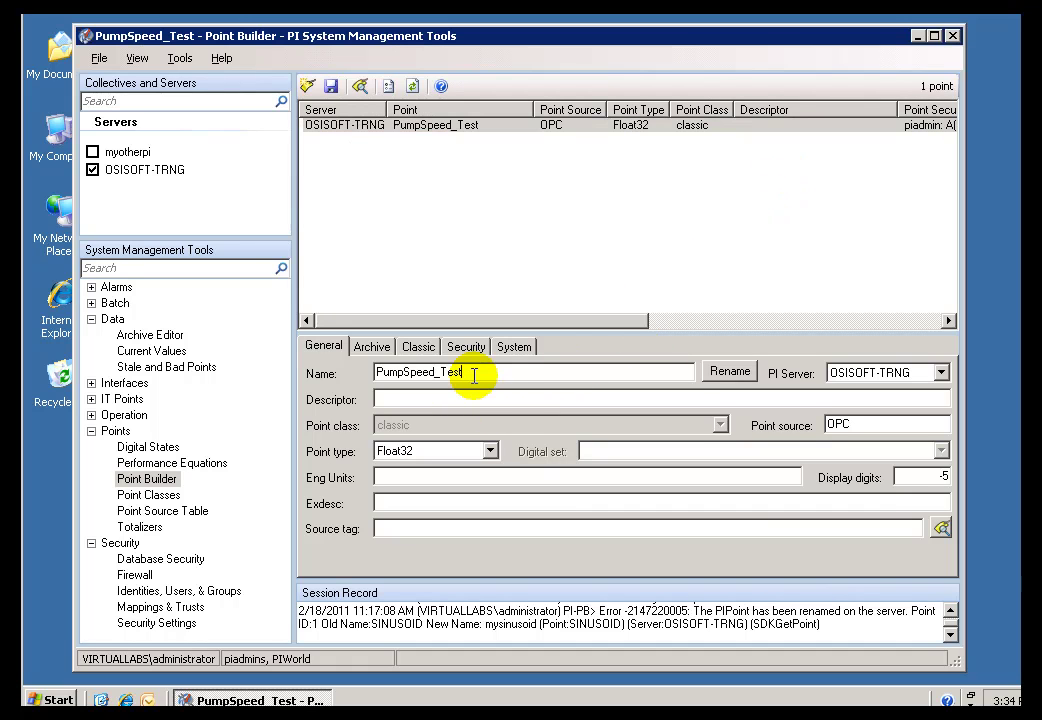
{"action": "left_click", "coordinate": [420, 350]}
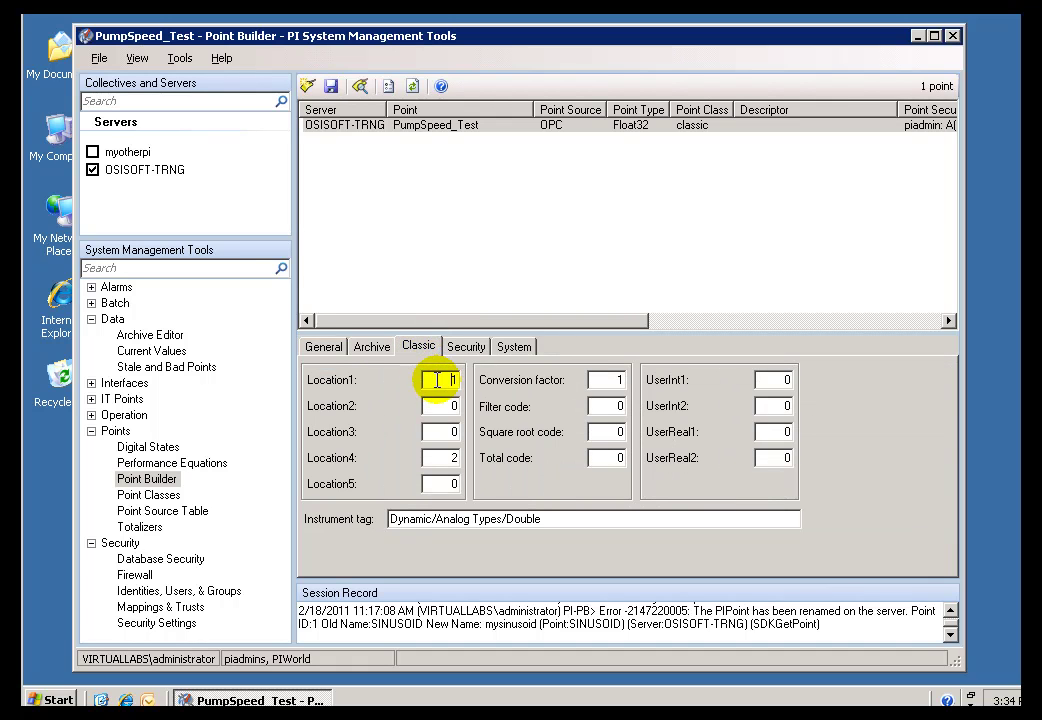
{"action": "double_click", "coordinate": [437, 380]}
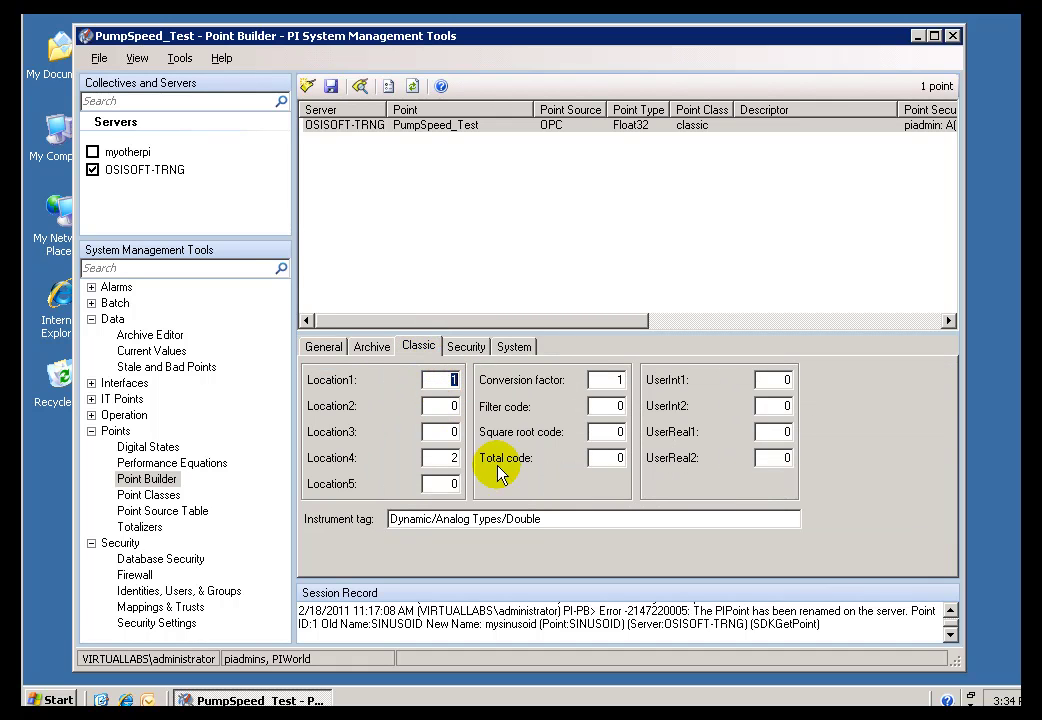
{"action": "left_click_drag", "start_coordinate": [548, 520], "coordinate": [386, 519]}
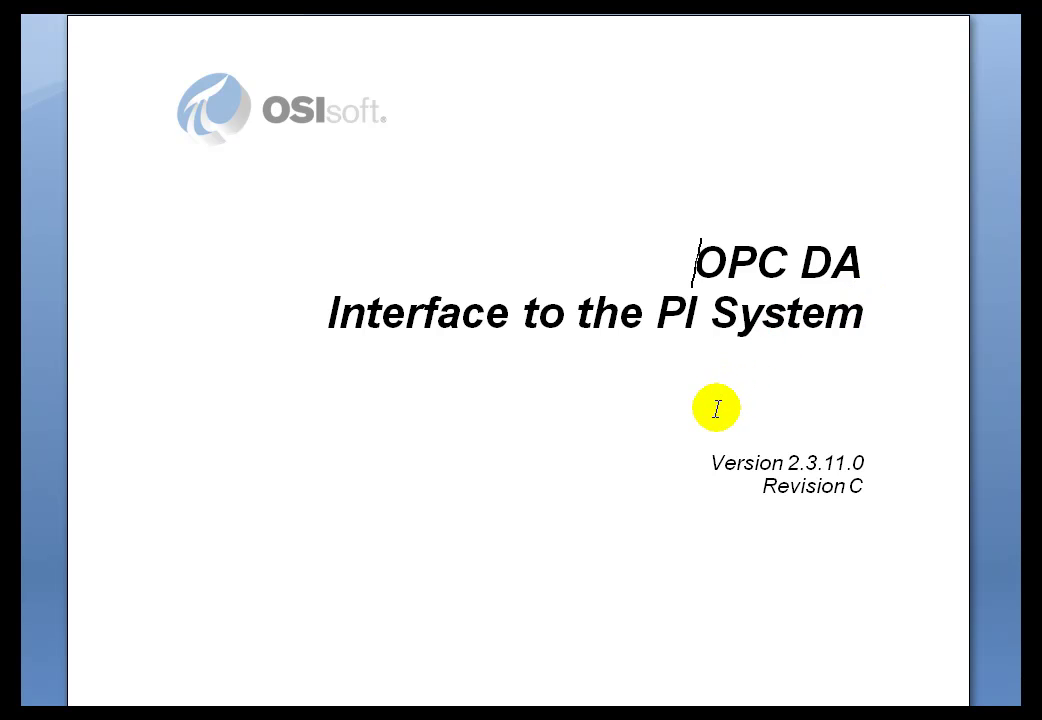
Step: Go from the table of contents to page 60 and highlight the Location1 heading
{"action": "key", "text": "ctrl+g"}
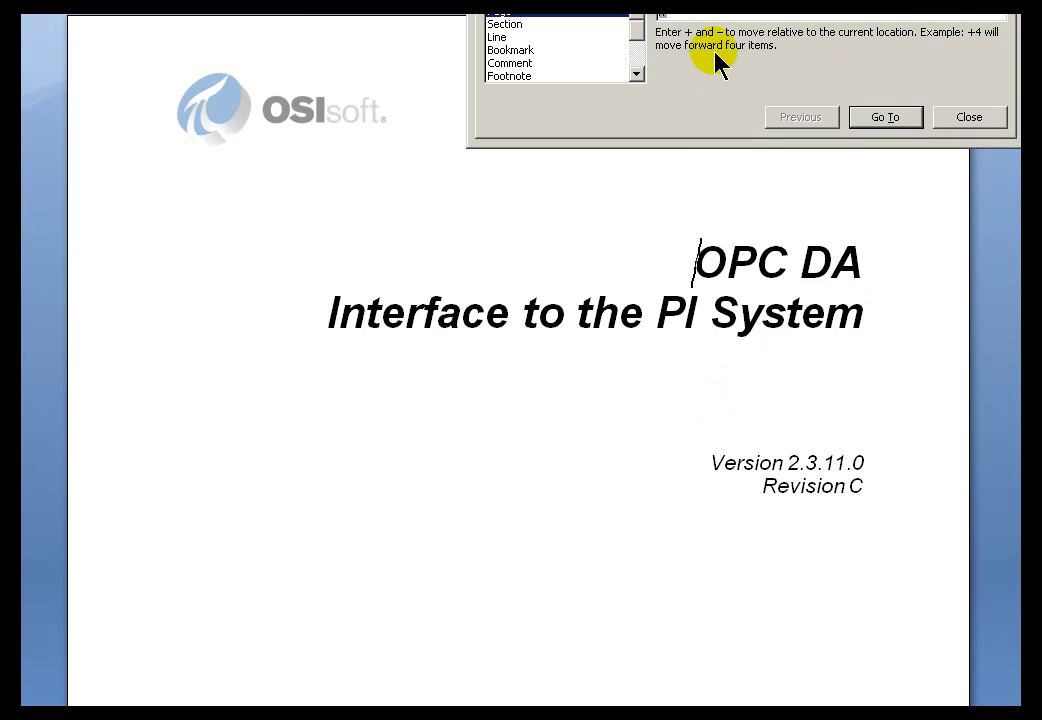
{"action": "left_click", "coordinate": [886, 117]}
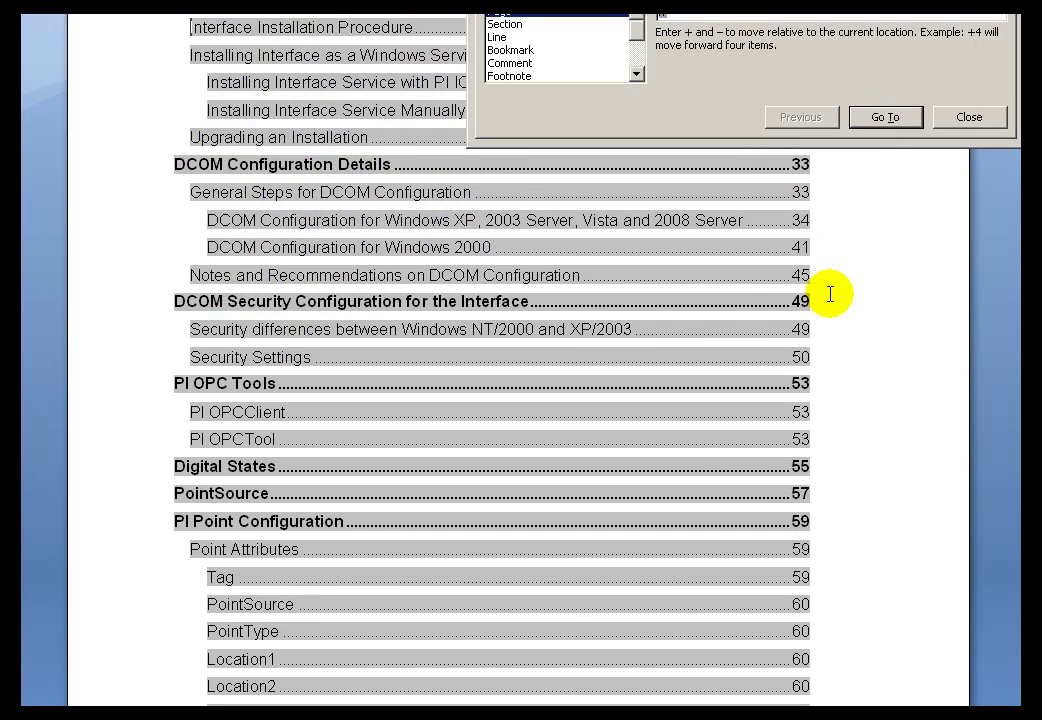
{"action": "key", "text": "Escape"}
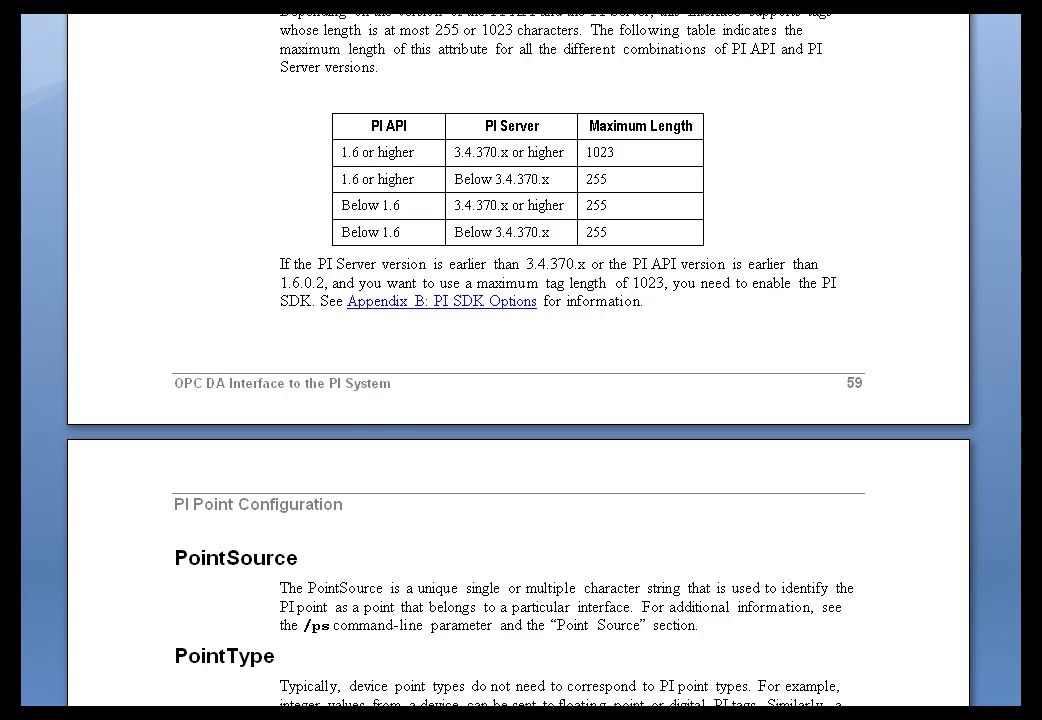
{"action": "scroll", "coordinate": [520, 360], "scroll_direction": "down", "scroll_amount": 5}
{"action": "scroll", "coordinate": [520, 360], "scroll_direction": "down", "scroll_amount": 5}
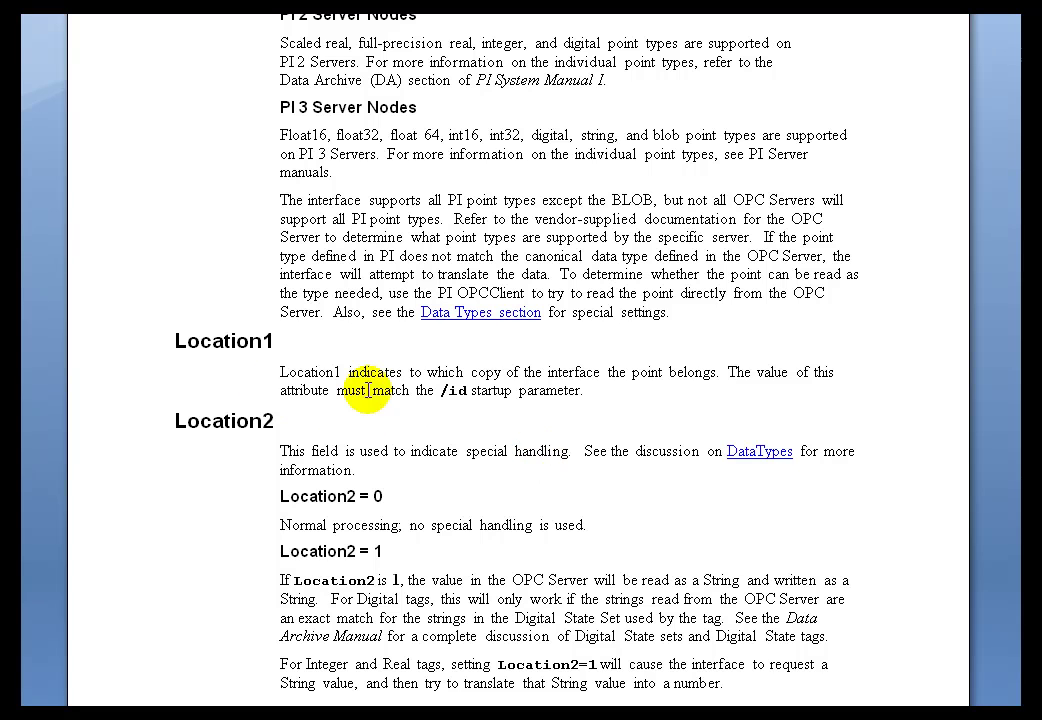
{"action": "scroll", "coordinate": [520, 380], "scroll_direction": "down", "scroll_amount": 2}
{"action": "scroll", "coordinate": [520, 380], "scroll_direction": "down", "scroll_amount": 5}
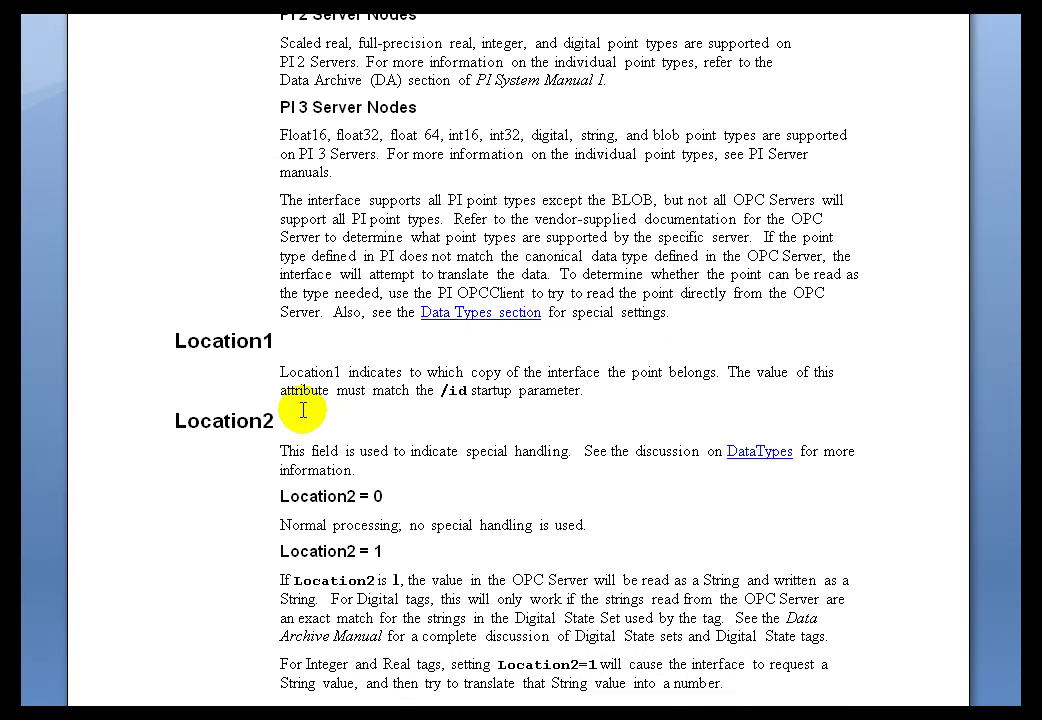
{"action": "left_click_drag", "start_coordinate": [294, 343], "coordinate": [175, 341]}
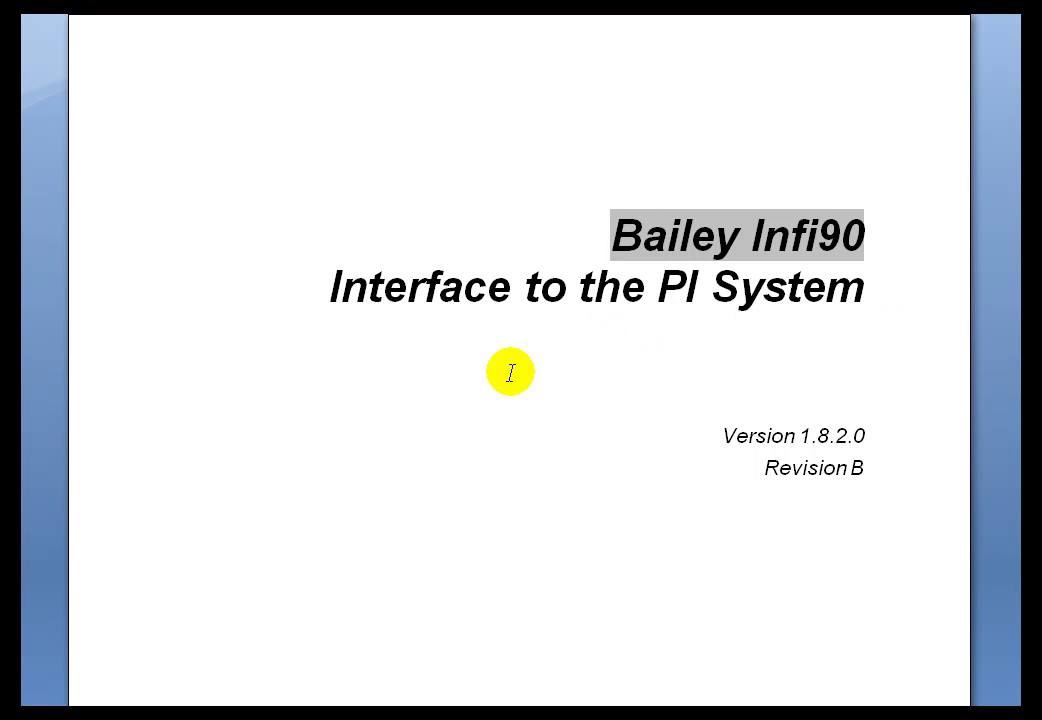
Step: Jump to the Bailey manual's contents and follow the Location1 entry
{"action": "key", "text": "ctrl+g"}
{"action": "left_click", "coordinate": [884, 90]}
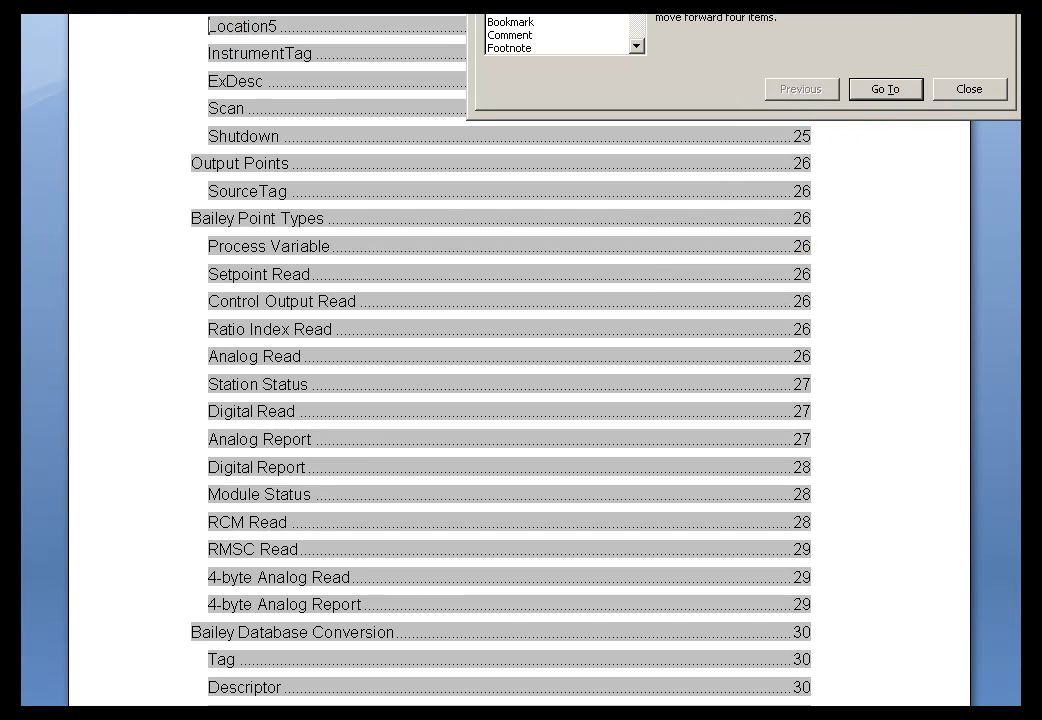
{"action": "left_click", "coordinate": [969, 89]}
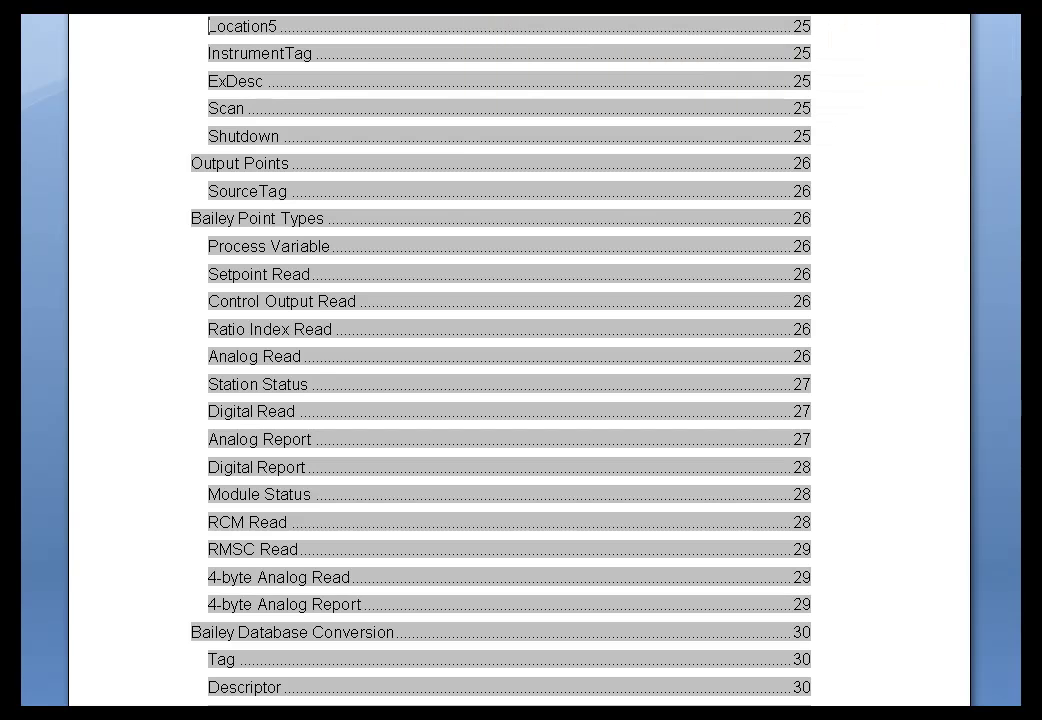
{"action": "key", "text": "Page_Up"}
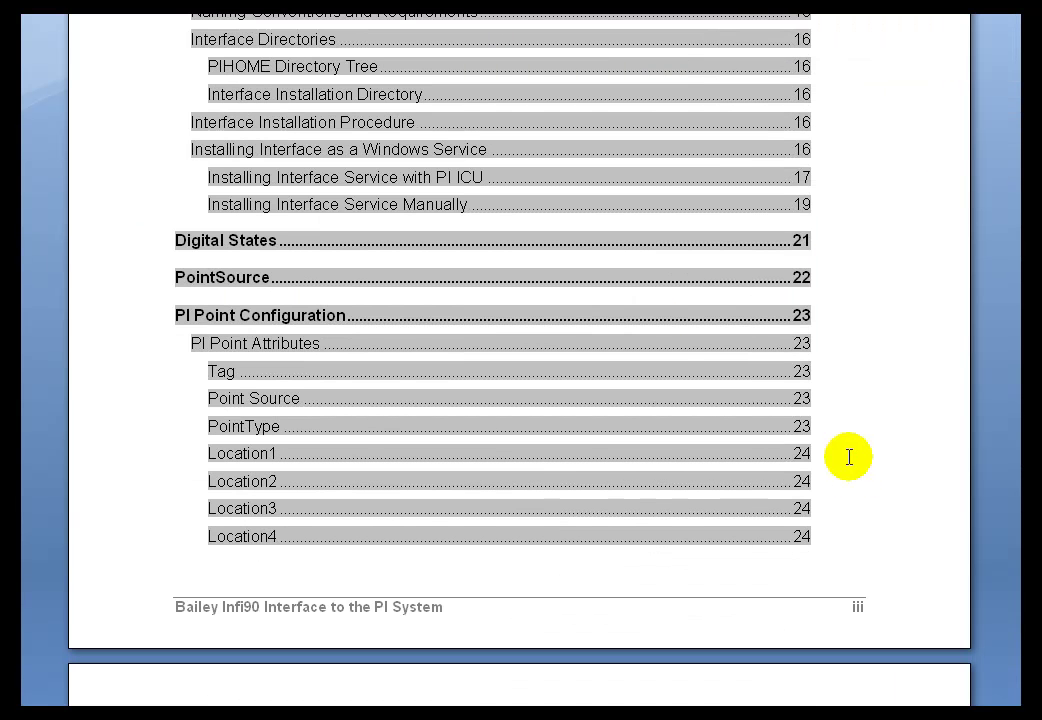
{"action": "left_click", "coordinate": [803, 454], "text": "ctrl"}
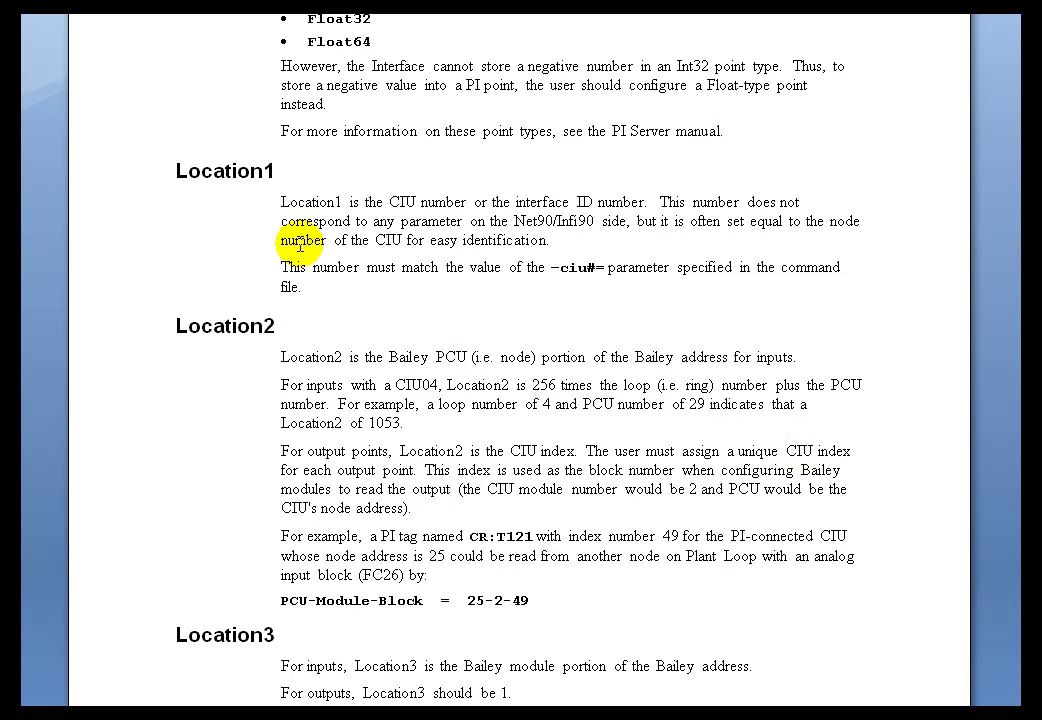
Step: Highlight the opening lines of the Location1 and Location2 descriptions
{"action": "left_click", "coordinate": [140, 210]}
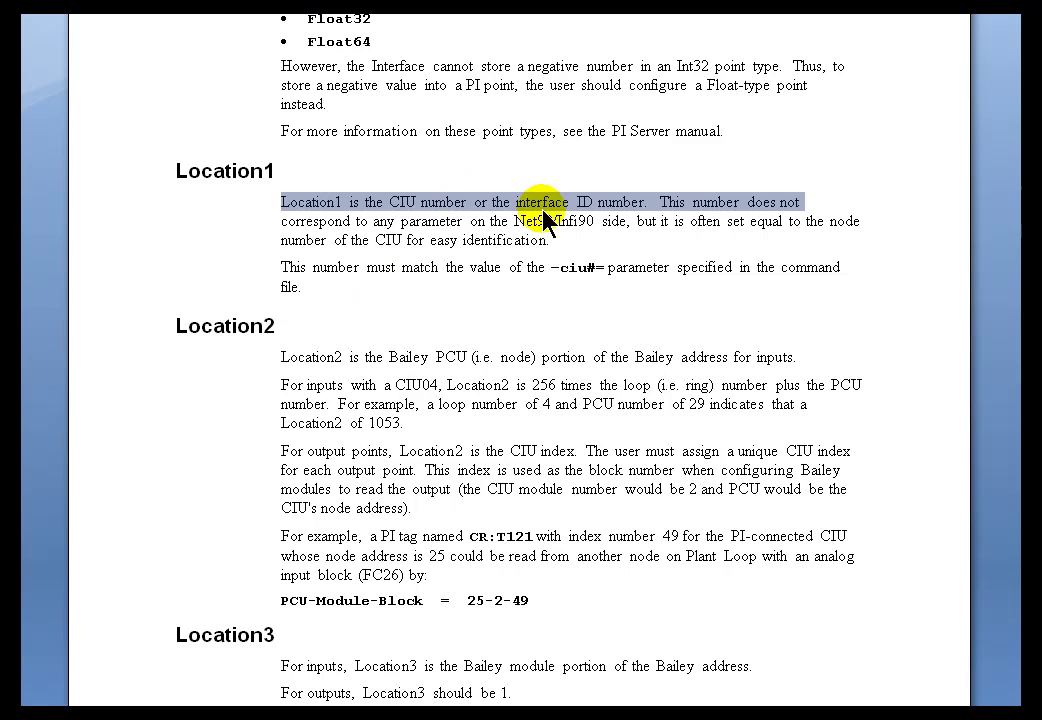
{"action": "left_click", "coordinate": [425, 203]}
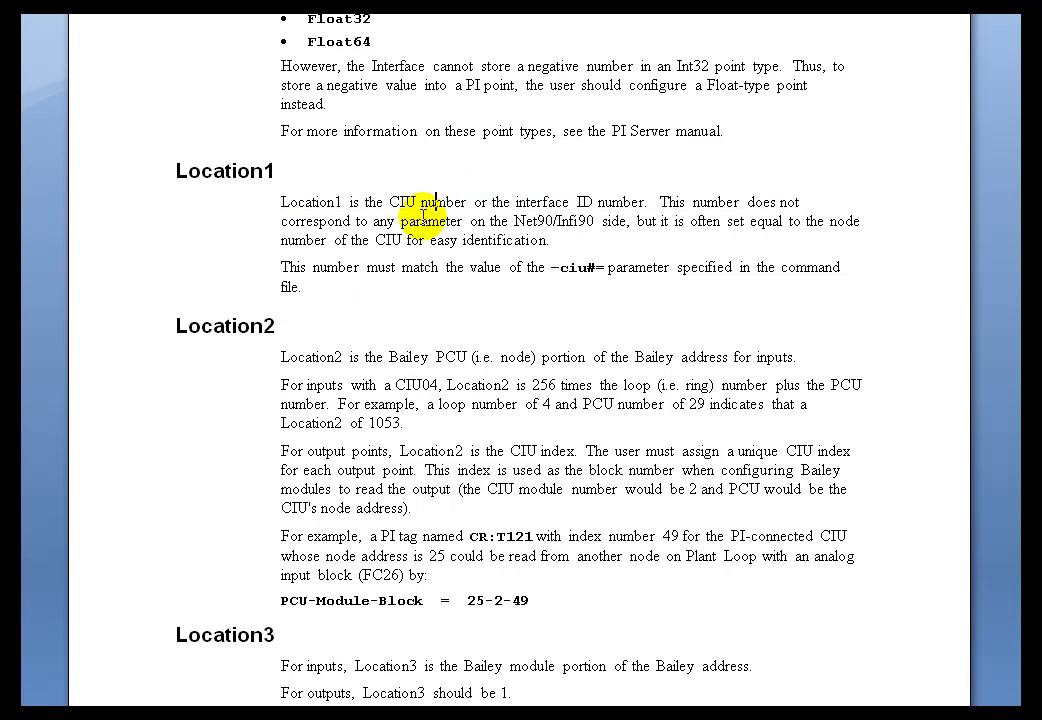
{"action": "left_click", "coordinate": [105, 360]}
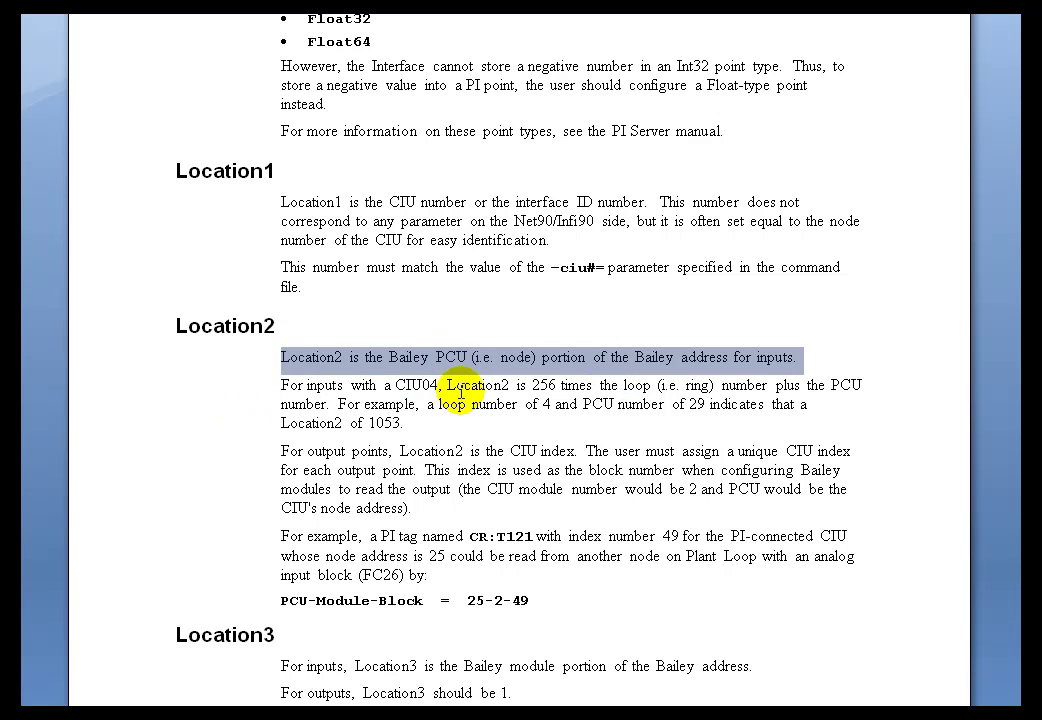
{"action": "left_click", "coordinate": [125, 345]}
{"action": "left_click", "coordinate": [121, 362]}
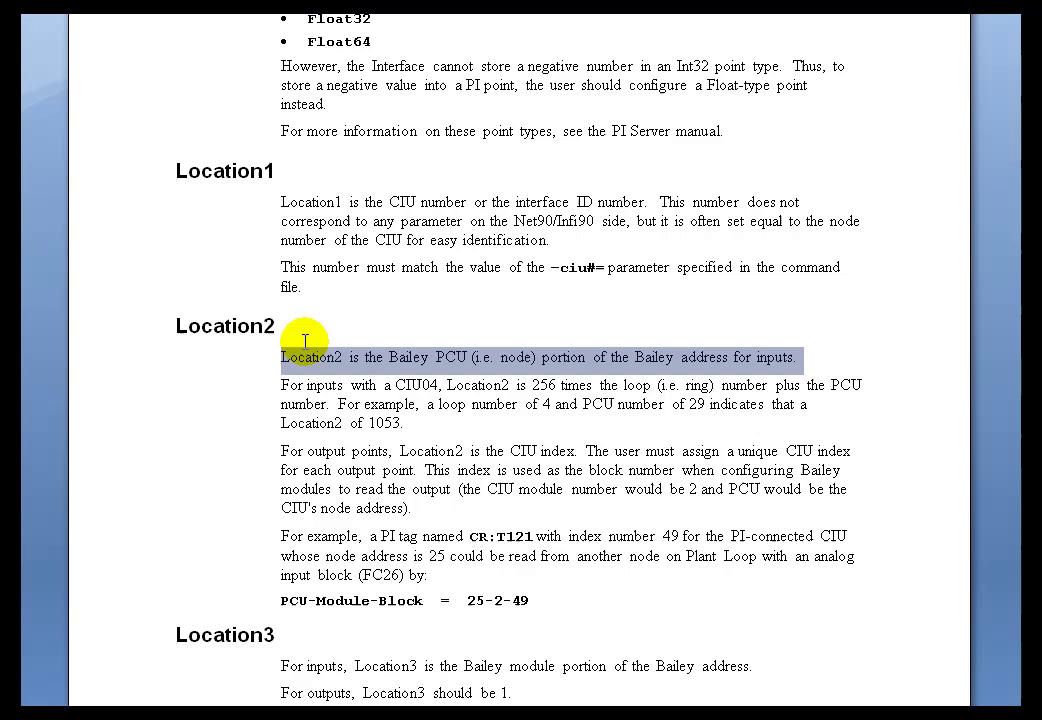
{"action": "left_click", "coordinate": [121, 203]}
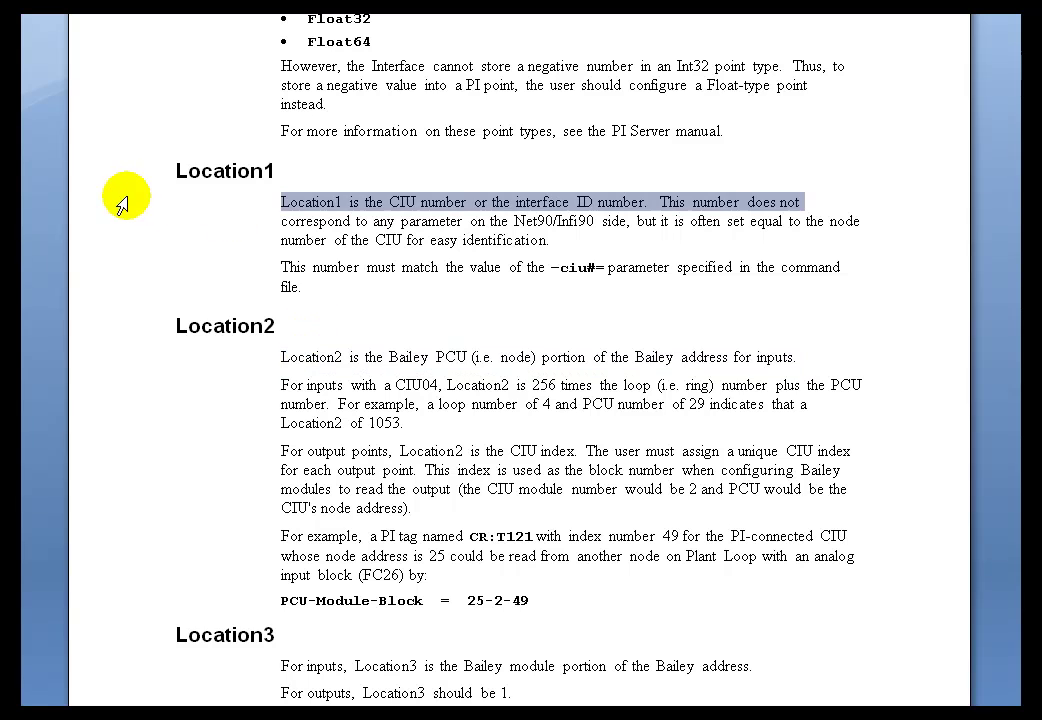
{"action": "left_click", "coordinate": [109, 358]}
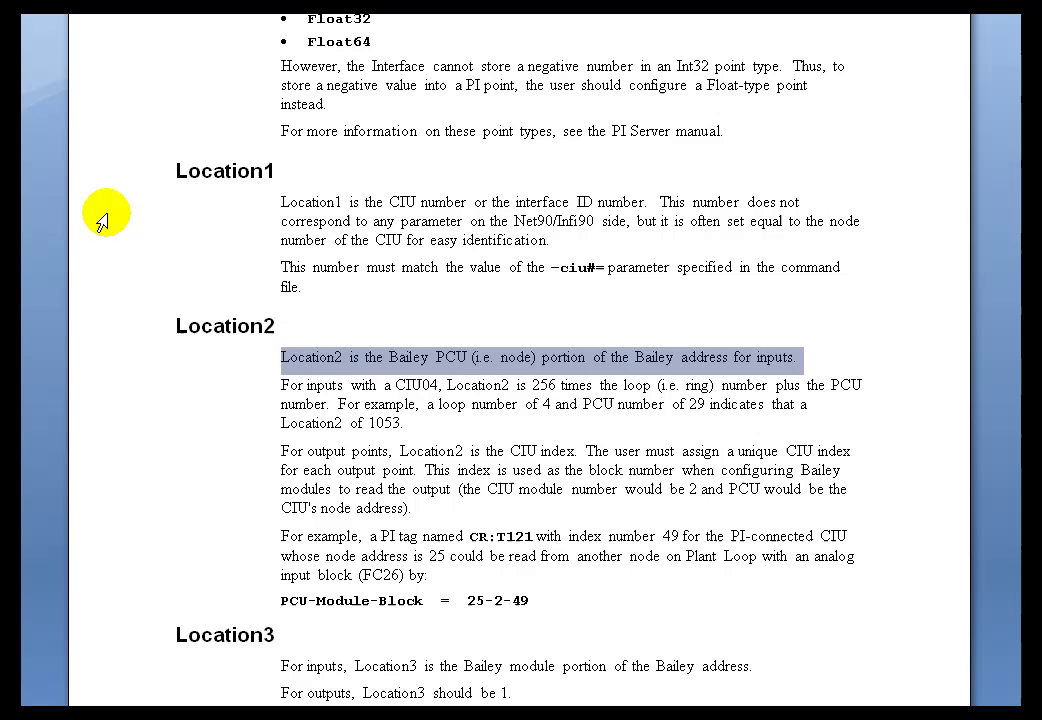
{"action": "left_click", "coordinate": [102, 215]}
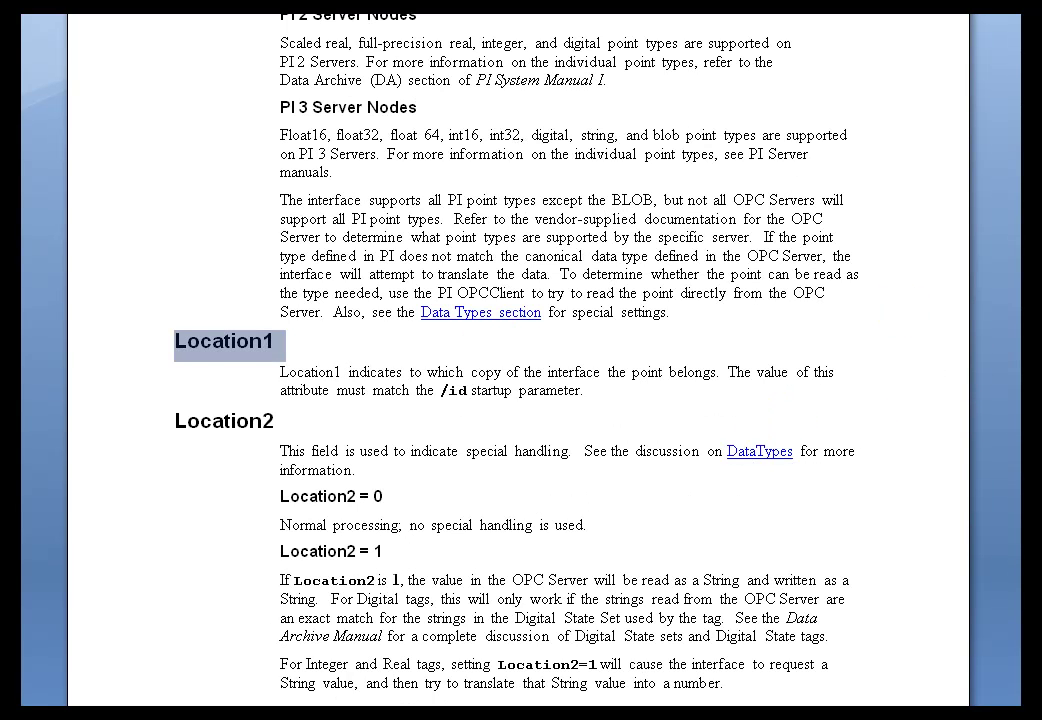
Step: Scroll to Location3 and highlight its 0 Polled, 1 Advise and 2 Output options
{"action": "scroll", "coordinate": [520, 400], "scroll_direction": "down", "scroll_amount": 10}
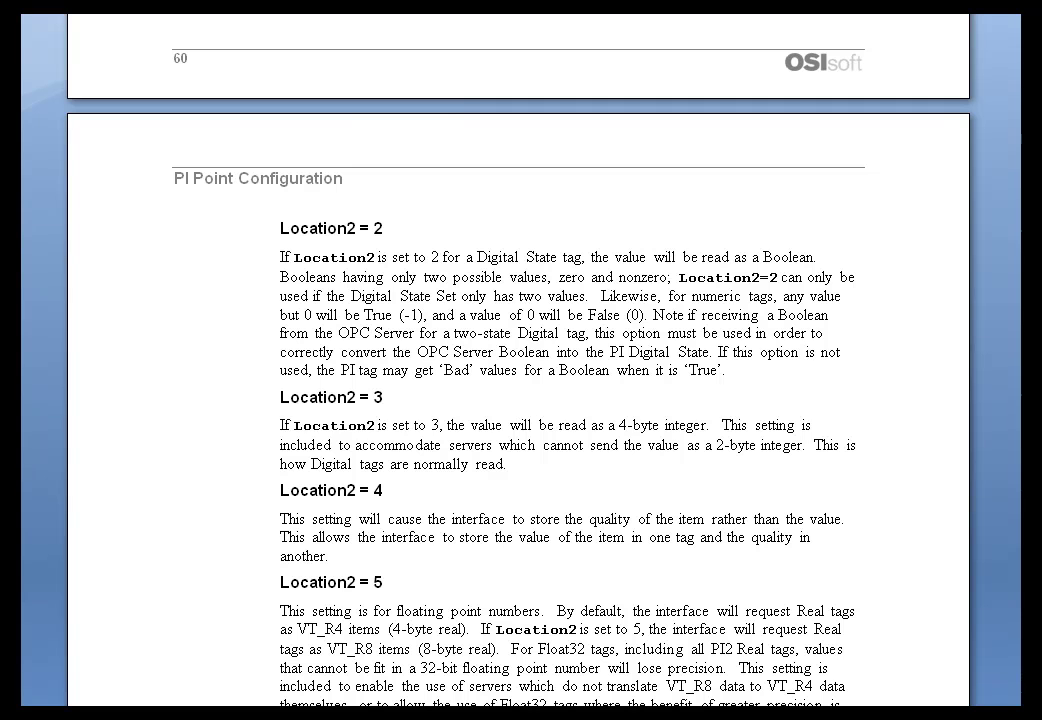
{"action": "scroll", "coordinate": [520, 400], "scroll_direction": "down", "scroll_amount": 10}
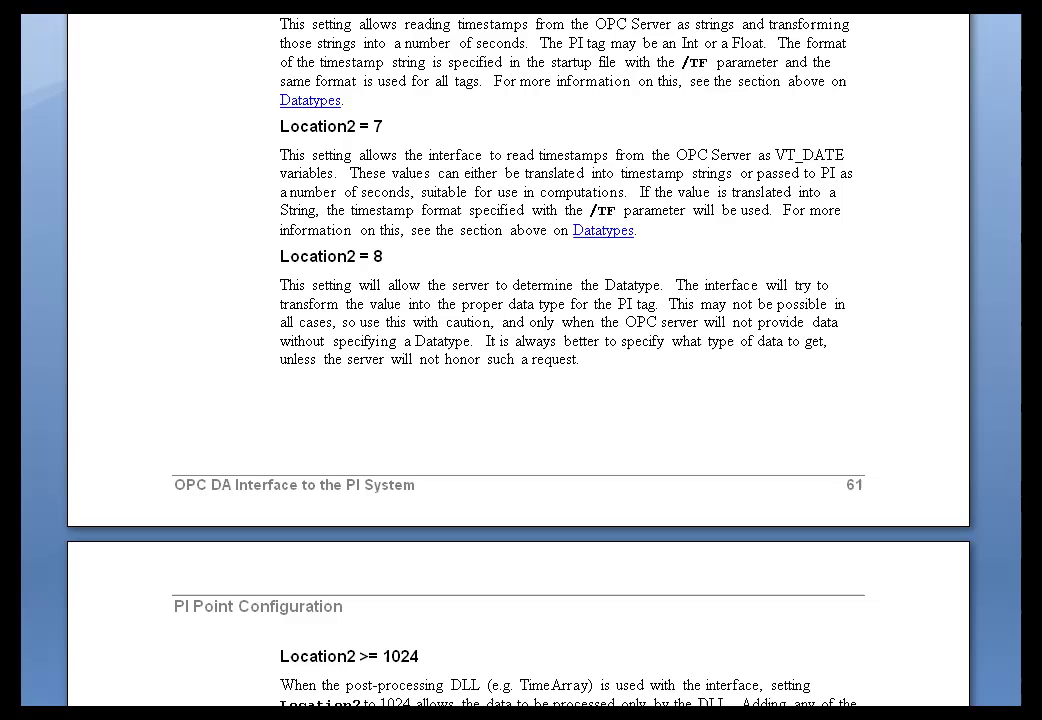
{"action": "scroll", "coordinate": [520, 360], "scroll_direction": "down", "scroll_amount": 10}
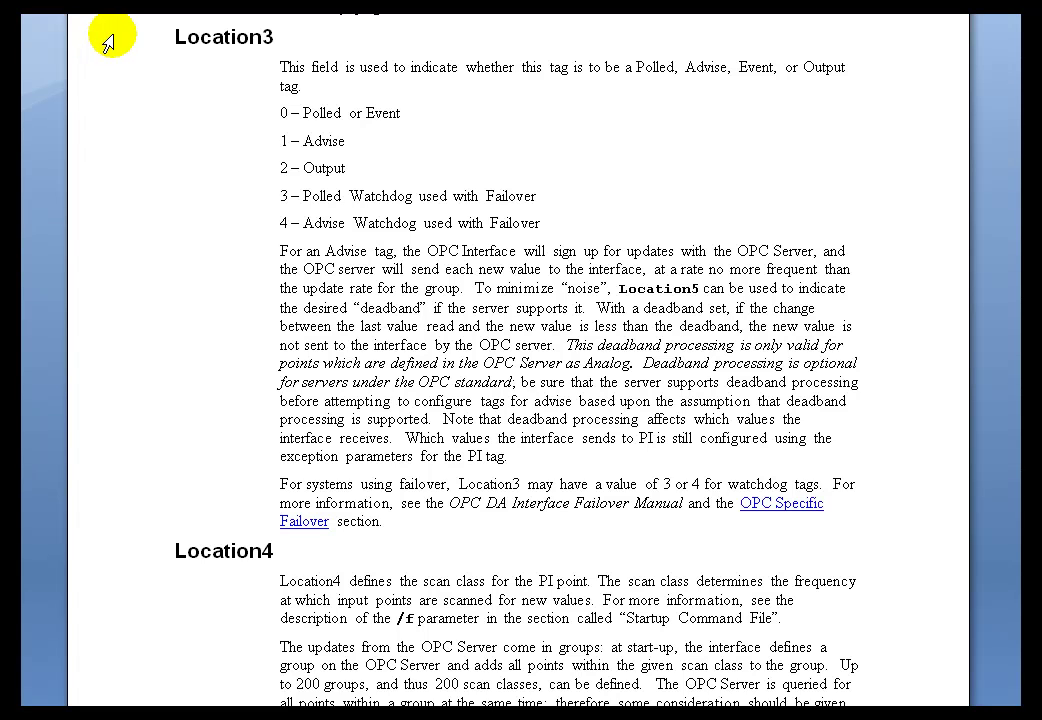
{"action": "left_click", "coordinate": [108, 42]}
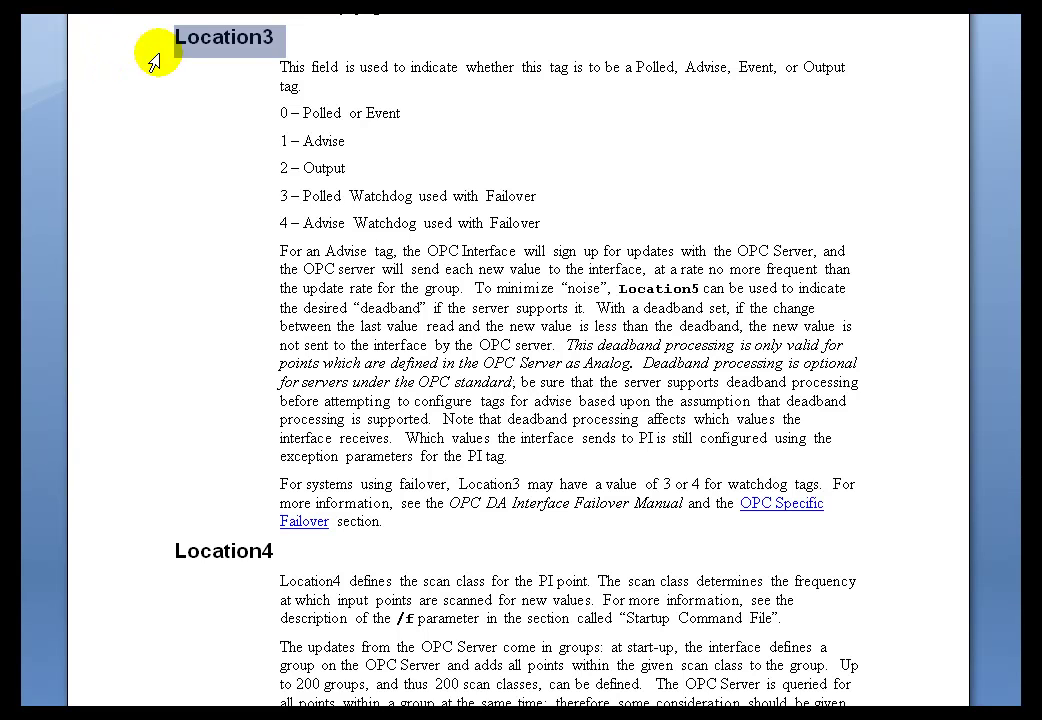
{"action": "left_click", "coordinate": [144, 113]}
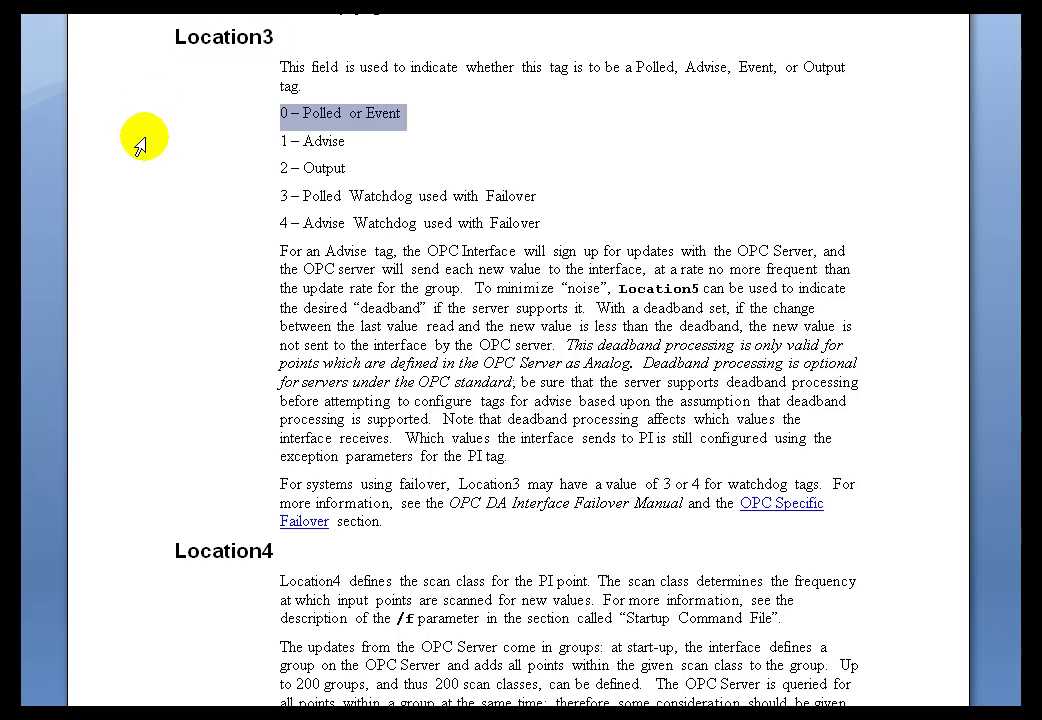
{"action": "left_click", "coordinate": [140, 148]}
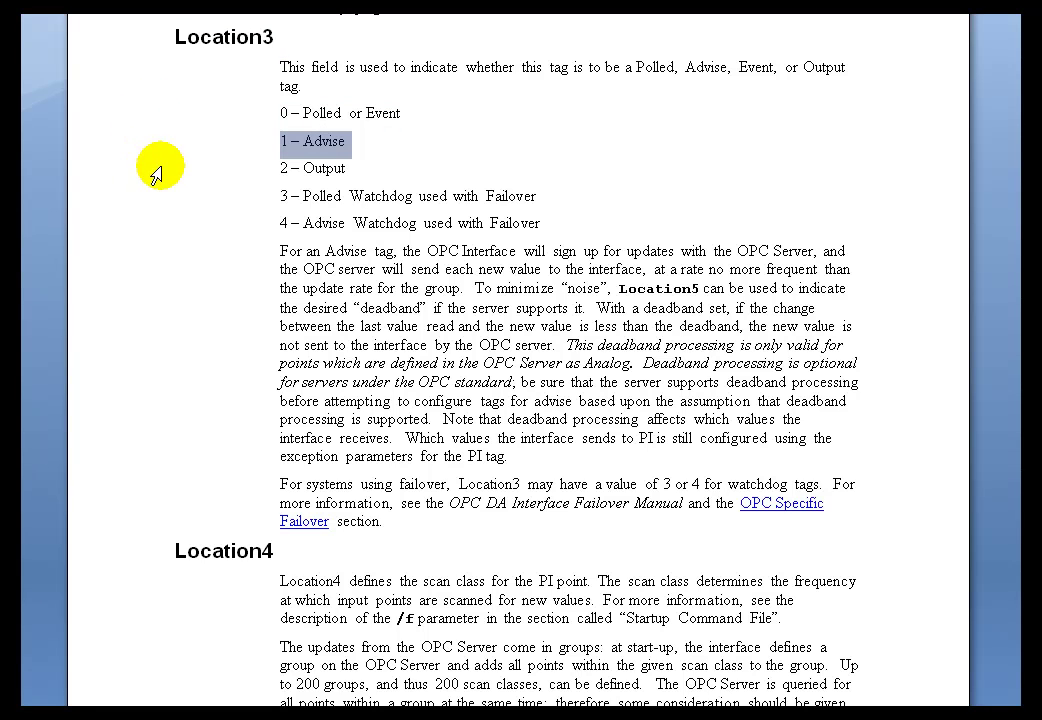
{"action": "left_click", "coordinate": [224, 168]}
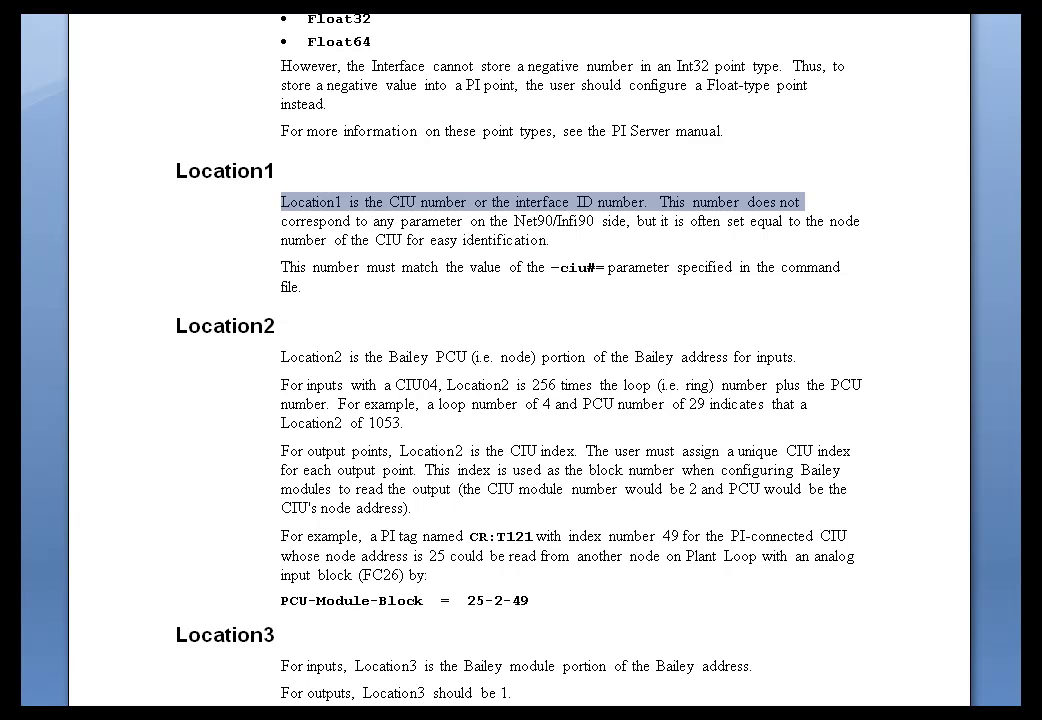
Step: Highlight the Bailey manual's Location3 line about inputs
{"action": "scroll", "coordinate": [525, 405], "scroll_direction": "down", "scroll_amount": 2}
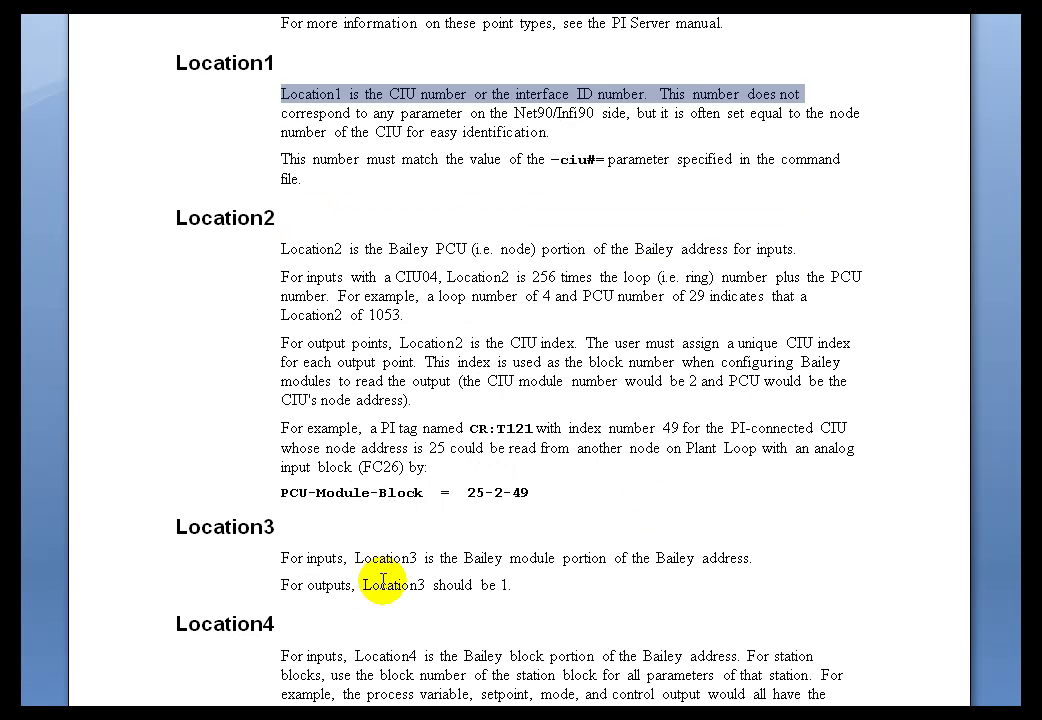
{"action": "left_click", "coordinate": [118, 580], "text": "ctrl"}
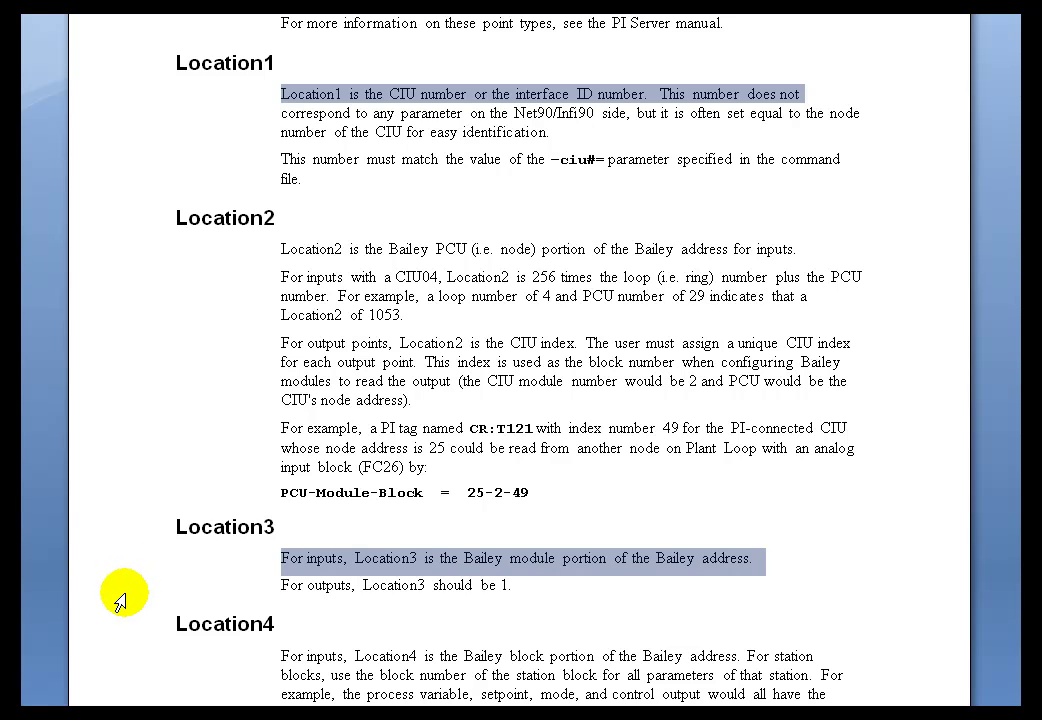
{"action": "left_click", "coordinate": [120, 590]}
{"action": "left_click", "coordinate": [465, 556]}
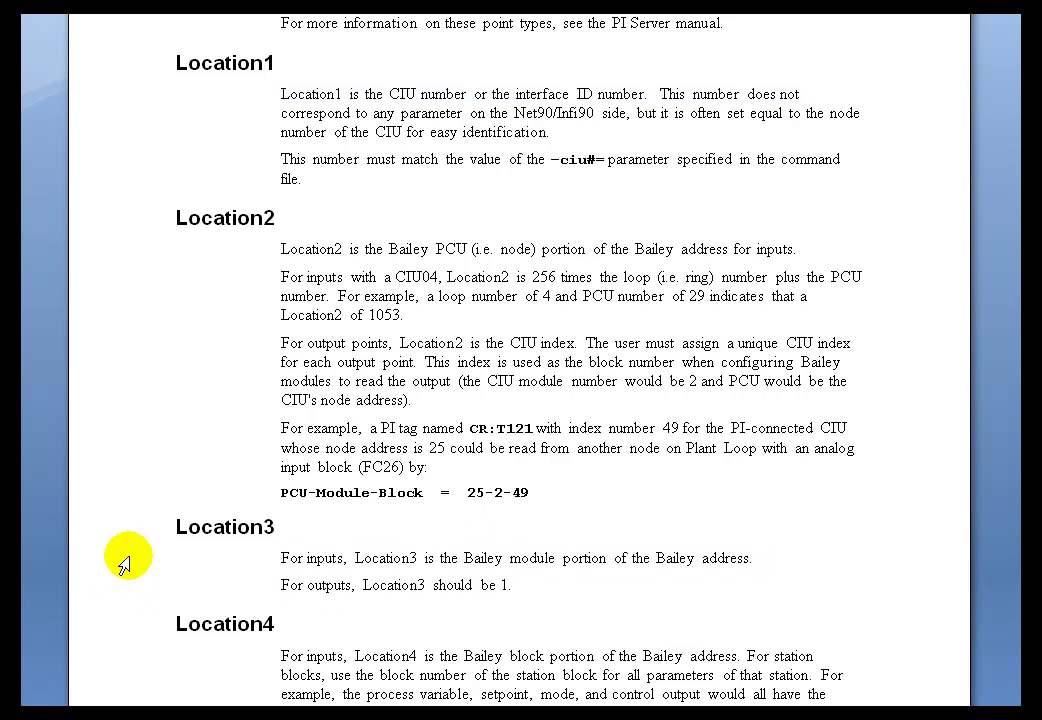
{"action": "left_click", "coordinate": [126, 557]}
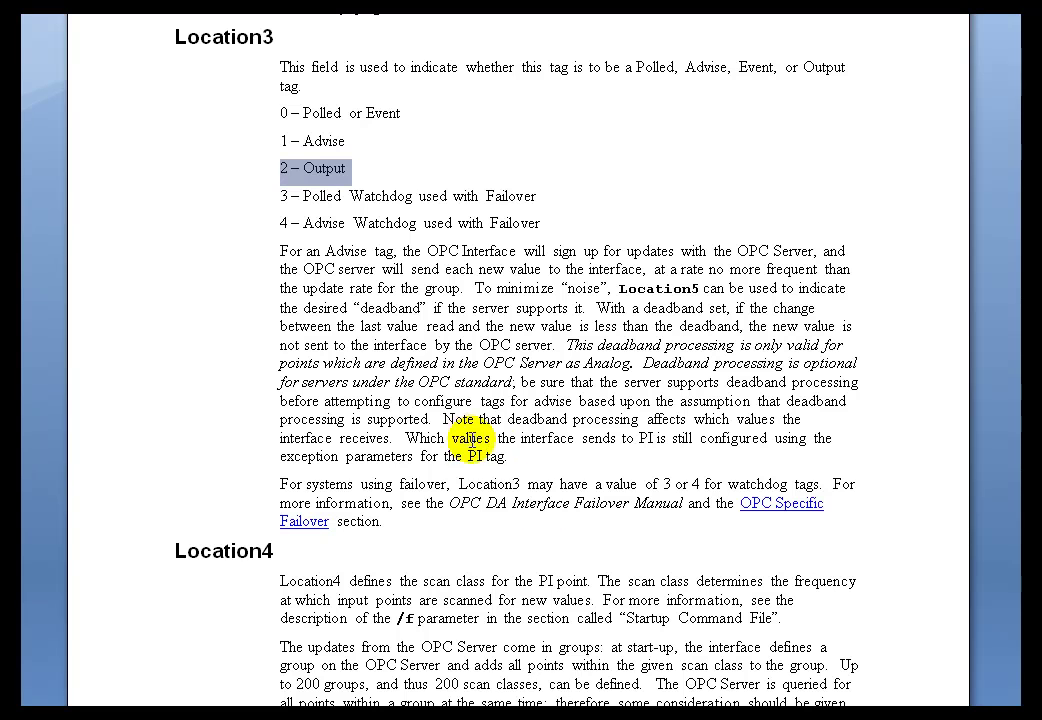
Step: Scroll past Location4 to the InstrumentTag section on page 63
{"action": "left_click", "coordinate": [414, 437]}
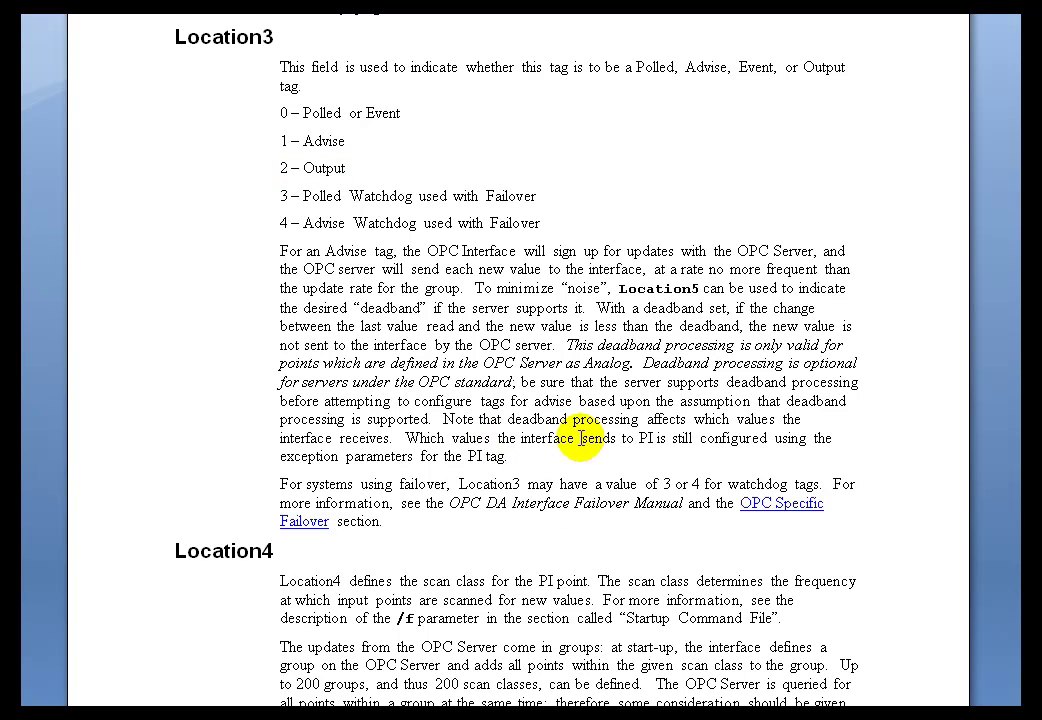
{"action": "scroll", "coordinate": [520, 360], "scroll_direction": "down", "scroll_amount": 10}
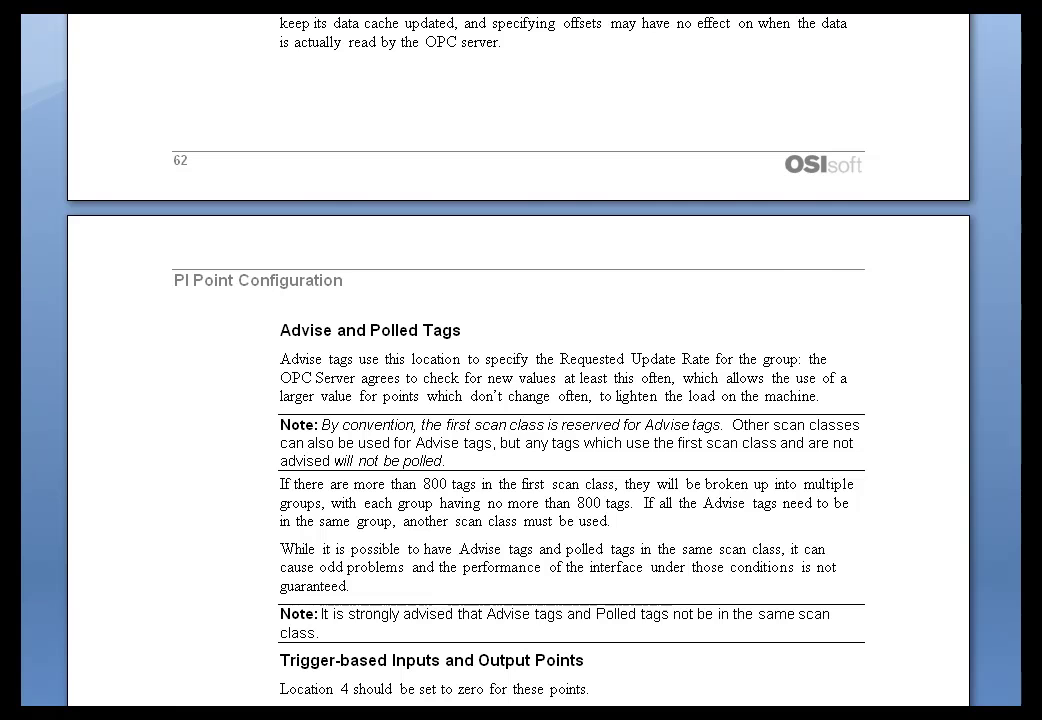
{"action": "scroll", "coordinate": [520, 360], "scroll_direction": "down", "scroll_amount": 15}
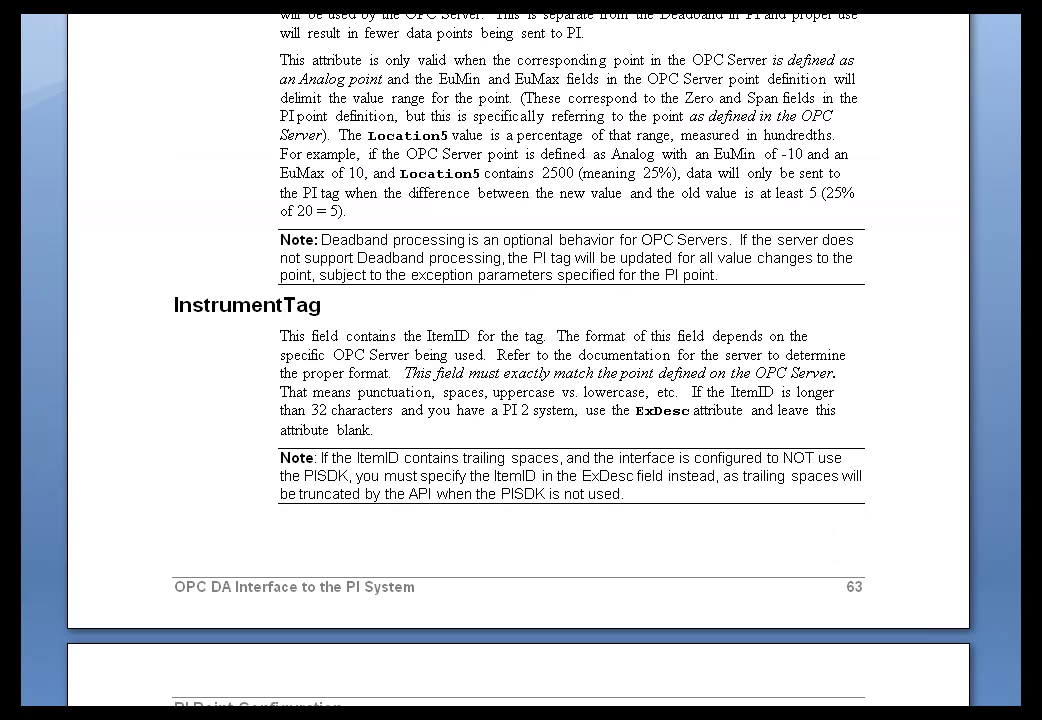
{"action": "scroll", "coordinate": [520, 360], "scroll_direction": "down", "scroll_amount": 10}
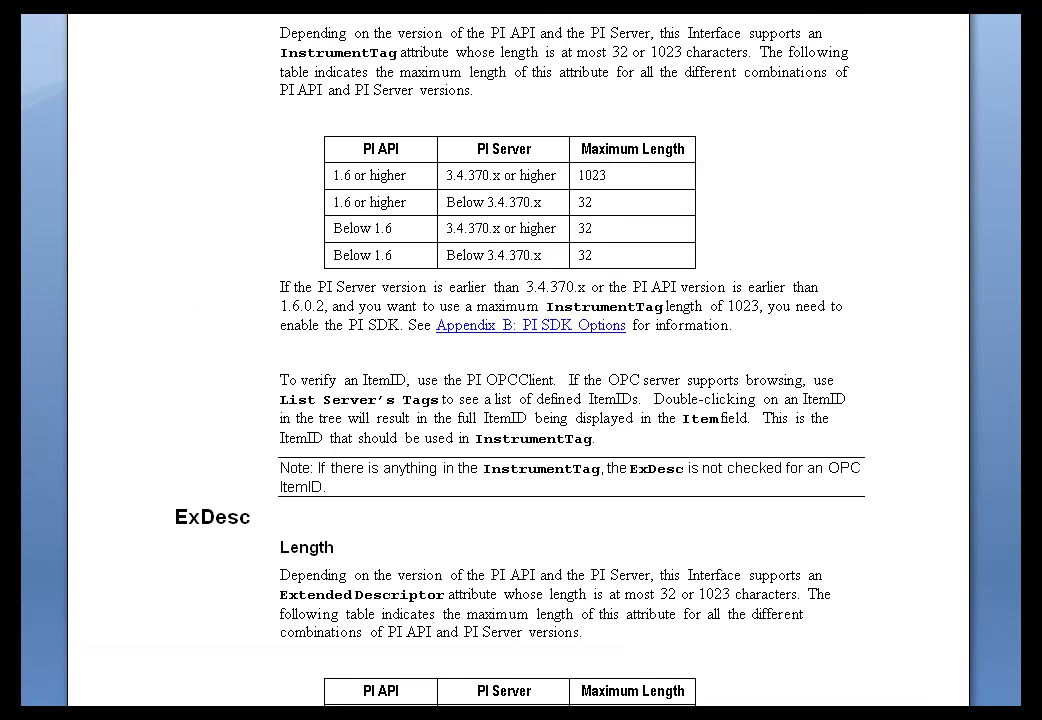
{"action": "scroll", "coordinate": [520, 360], "scroll_direction": "down", "scroll_amount": 1}
{"action": "scroll", "coordinate": [520, 360], "scroll_direction": "down", "scroll_amount": 1}
{"action": "scroll", "coordinate": [520, 360], "scroll_direction": "down", "scroll_amount": 1}
{"action": "scroll", "coordinate": [520, 360], "scroll_direction": "down", "scroll_amount": 1}
{"action": "scroll", "coordinate": [510, 600], "scroll_direction": "up", "scroll_amount": 1}
{"action": "scroll", "coordinate": [520, 360], "scroll_direction": "up", "scroll_amount": 15}
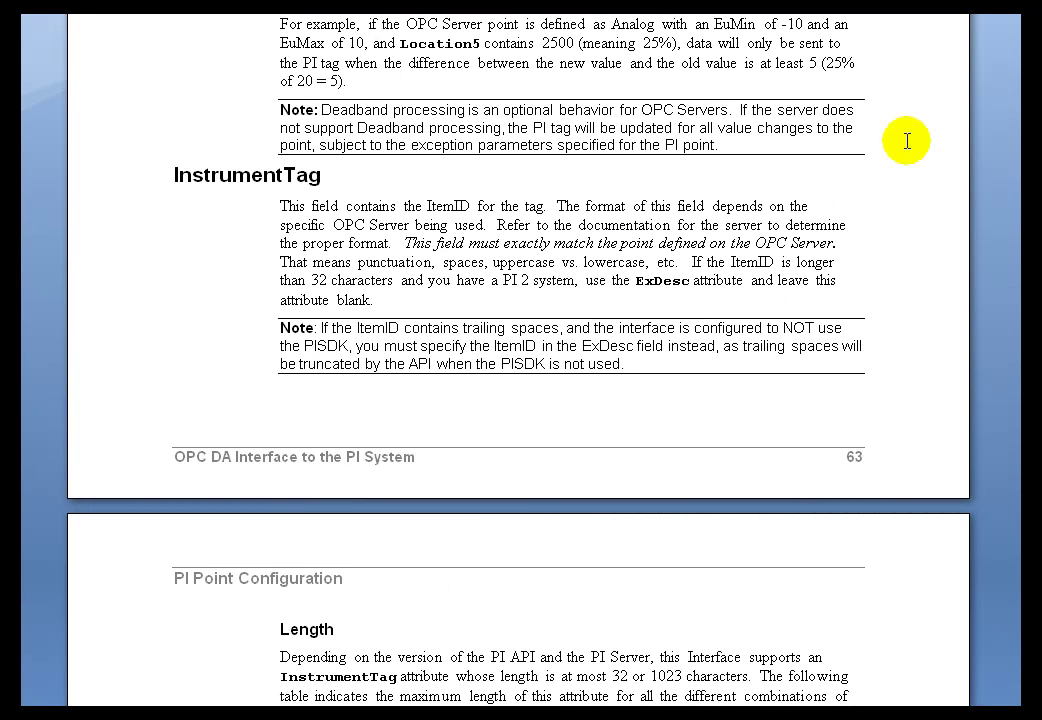
{"action": "left_click", "coordinate": [108, 179]}
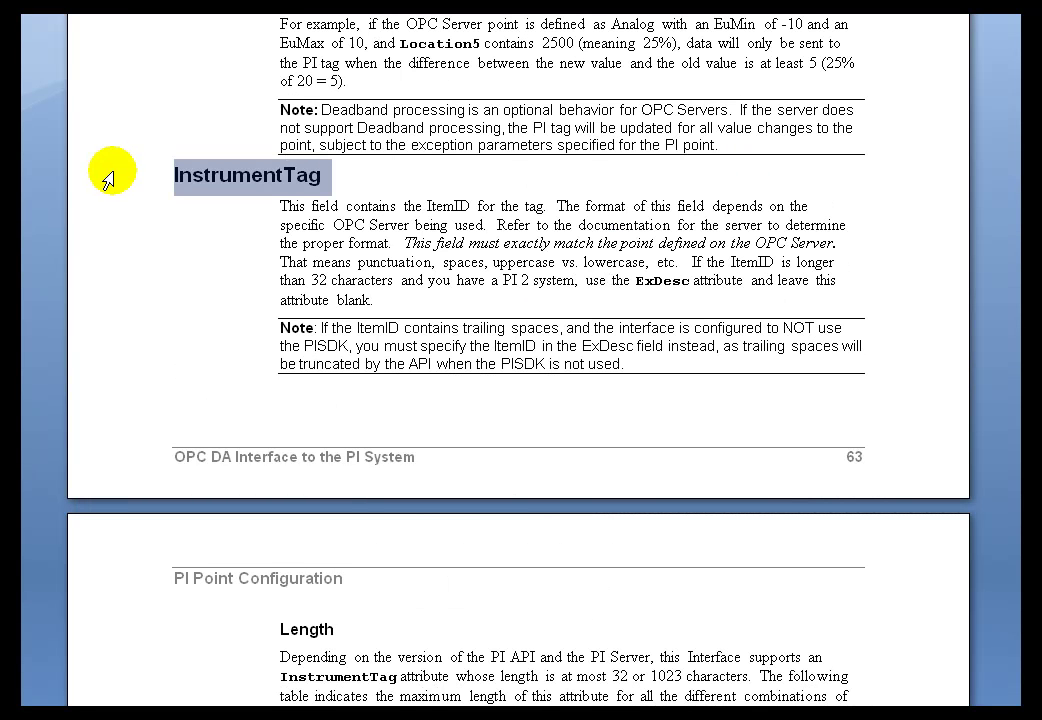
{"action": "left_click", "coordinate": [276, 180]}
{"action": "left_click", "coordinate": [141, 187]}
{"action": "left_click", "coordinate": [292, 176]}
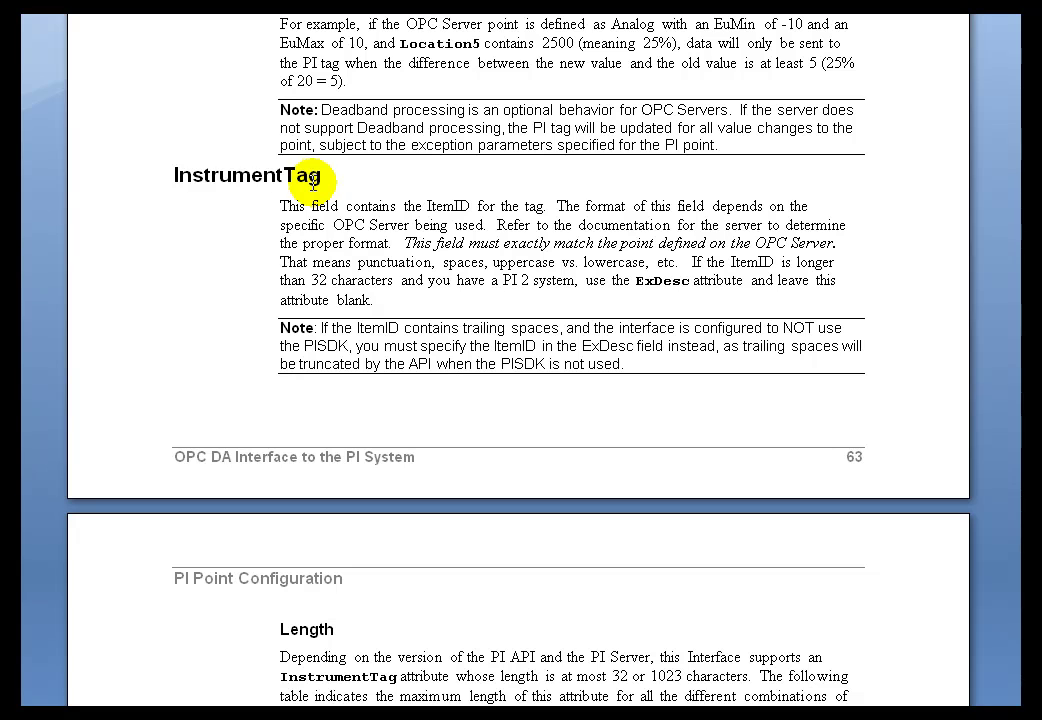
{"action": "left_click", "coordinate": [135, 180]}
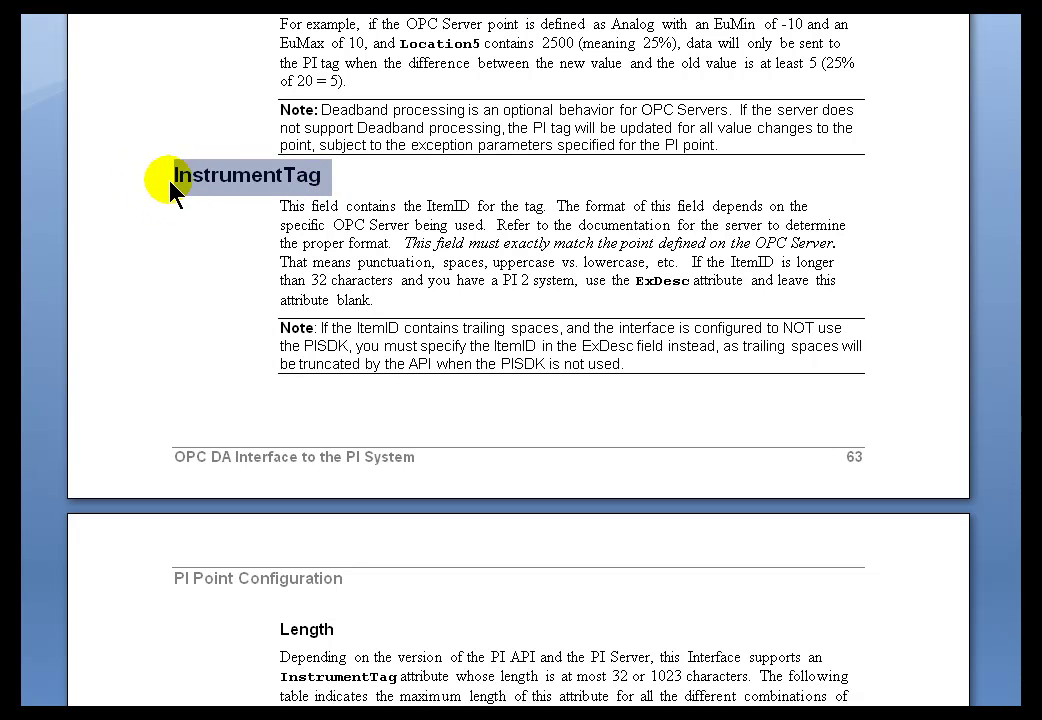
{"action": "left_click", "coordinate": [212, 175]}
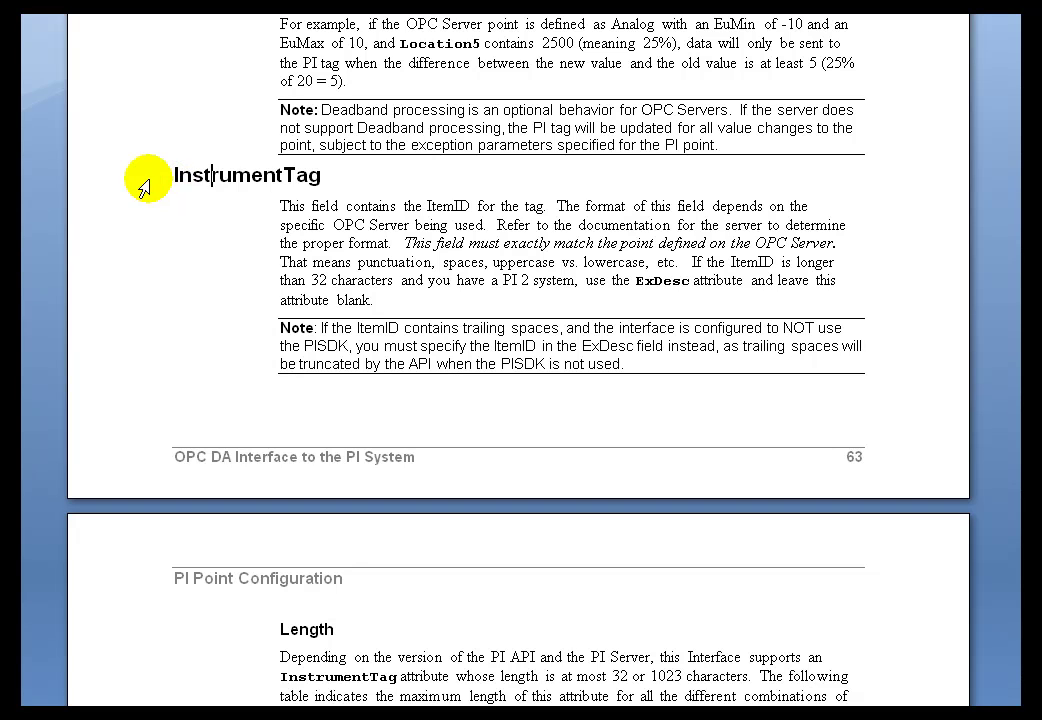
{"action": "left_click", "coordinate": [143, 185]}
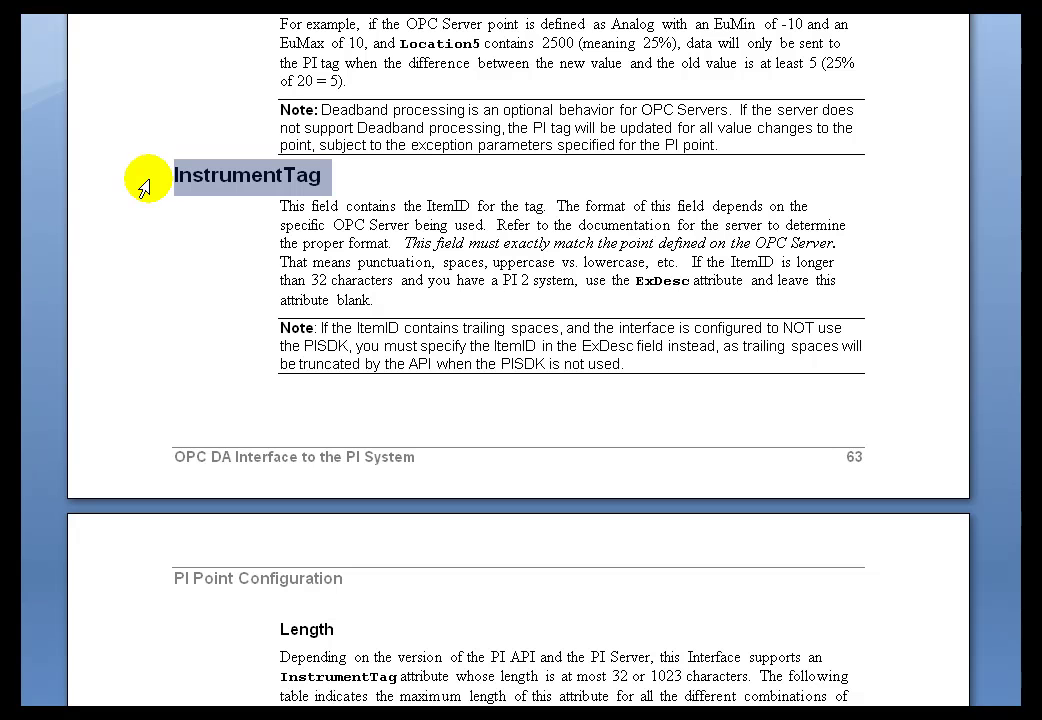
{"action": "left_click", "coordinate": [326, 188]}
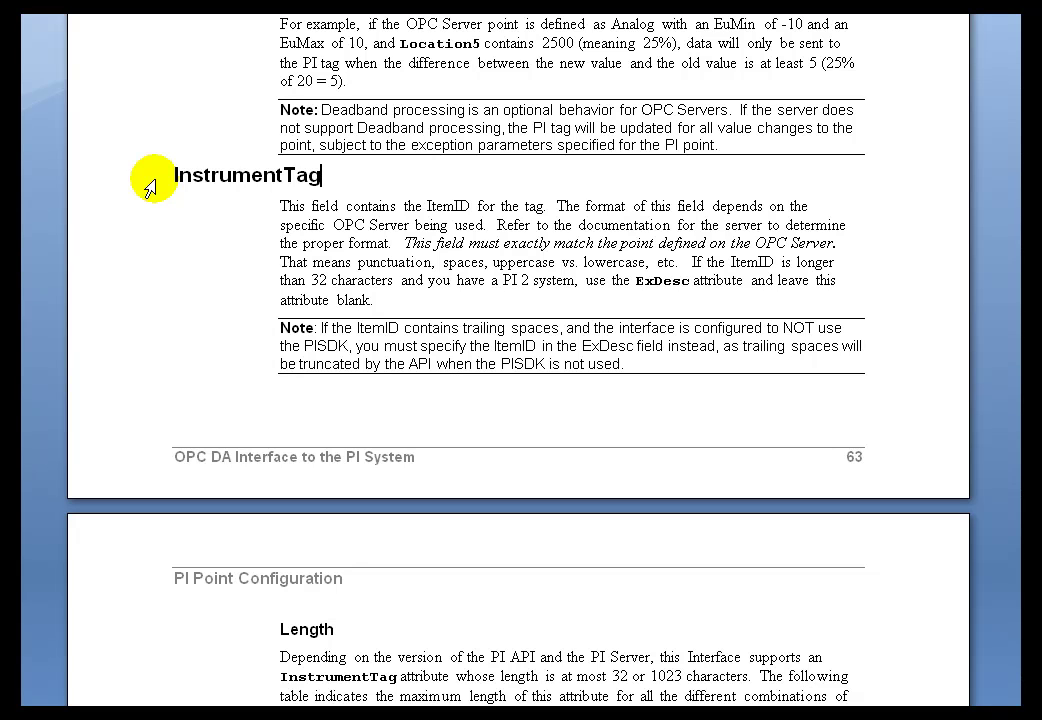
{"action": "left_click", "coordinate": [148, 187]}
{"action": "left_click", "coordinate": [537, 262]}
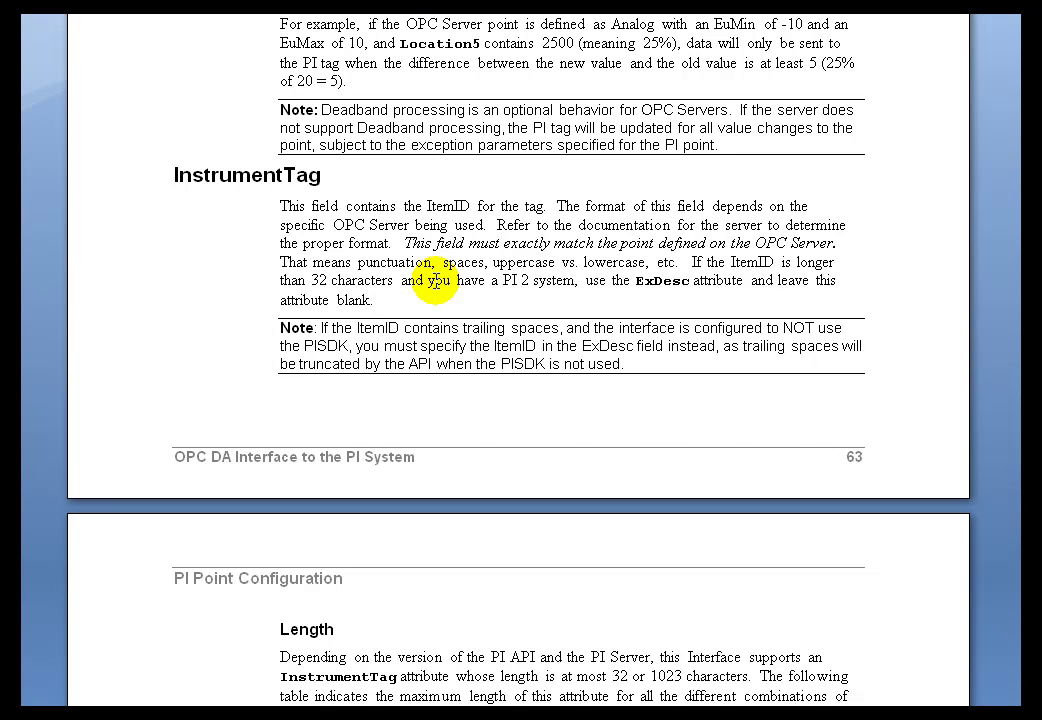
{"action": "scroll", "coordinate": [437, 281], "scroll_direction": "down", "scroll_amount": 15}
Step: Highlight the ExDesc heading, then view PumpSpeed_Test's General tab and its empty Exdesc field
{"action": "left_click", "coordinate": [133, 385]}
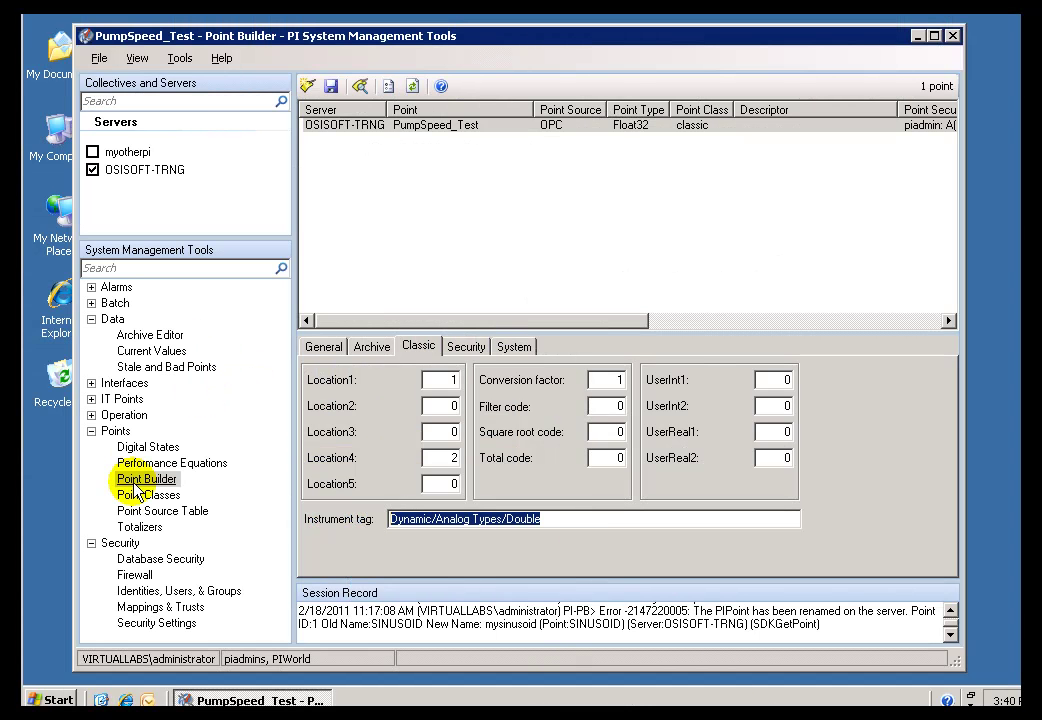
{"action": "left_click", "coordinate": [325, 347]}
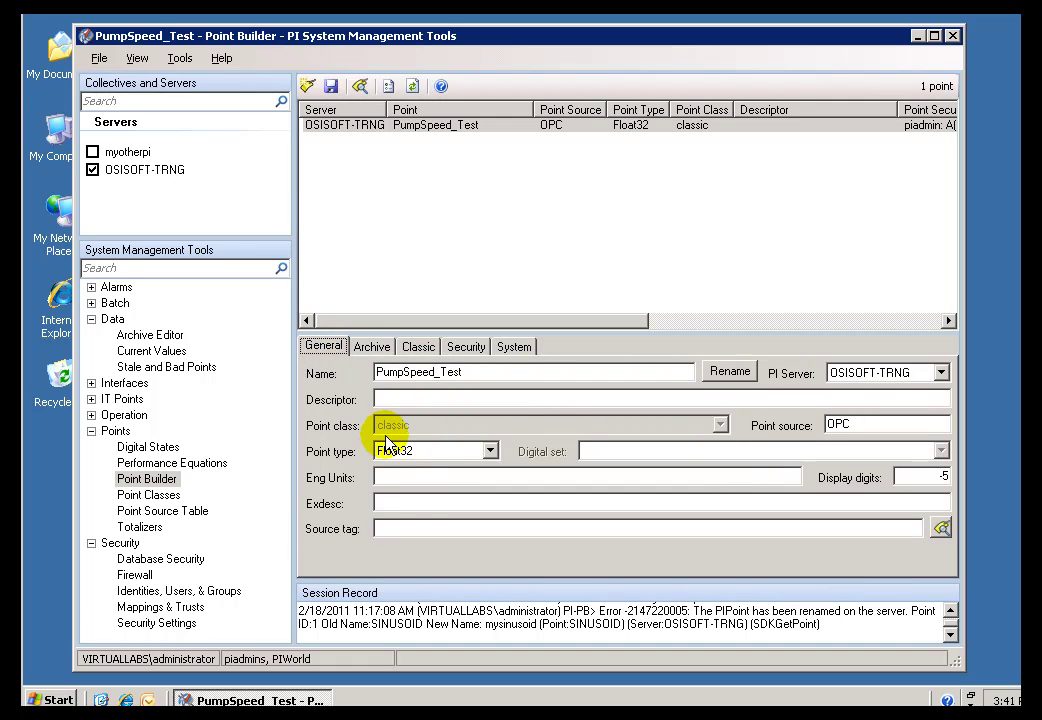
{"action": "left_click", "coordinate": [386, 502]}
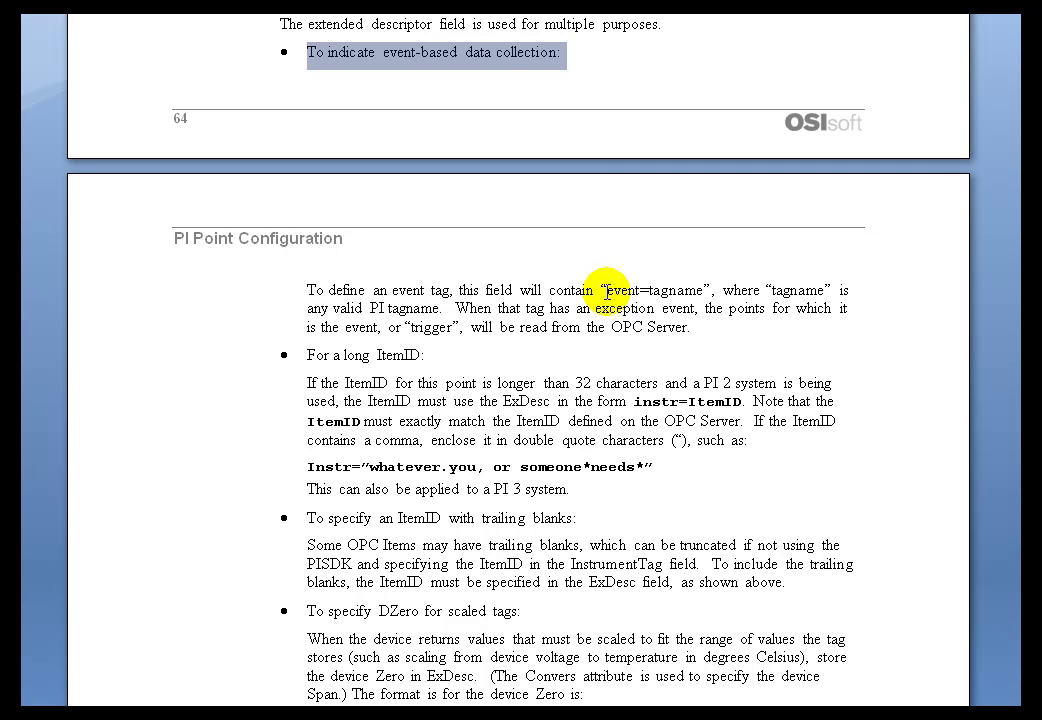
Step: Select the event=tagname format in the ExDesc description and switch back to Point Builder
{"action": "left_click_drag", "start_coordinate": [606, 291], "coordinate": [703, 291]}
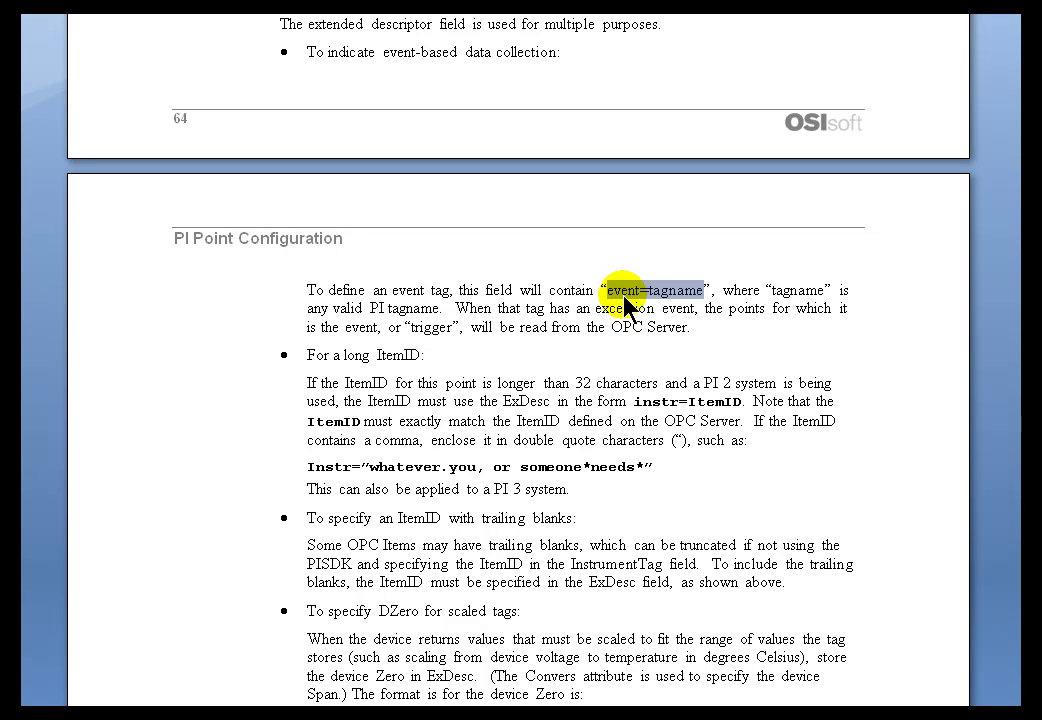
{"action": "left_click", "coordinate": [622, 294]}
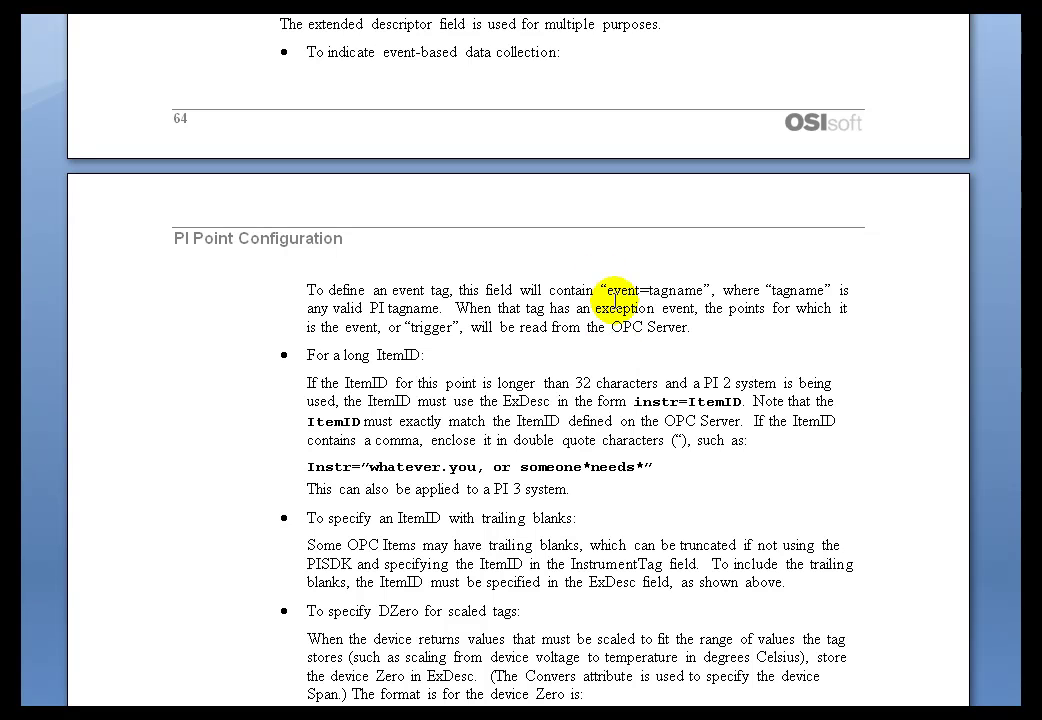
{"action": "left_click_drag", "start_coordinate": [607, 290], "coordinate": [676, 290]}
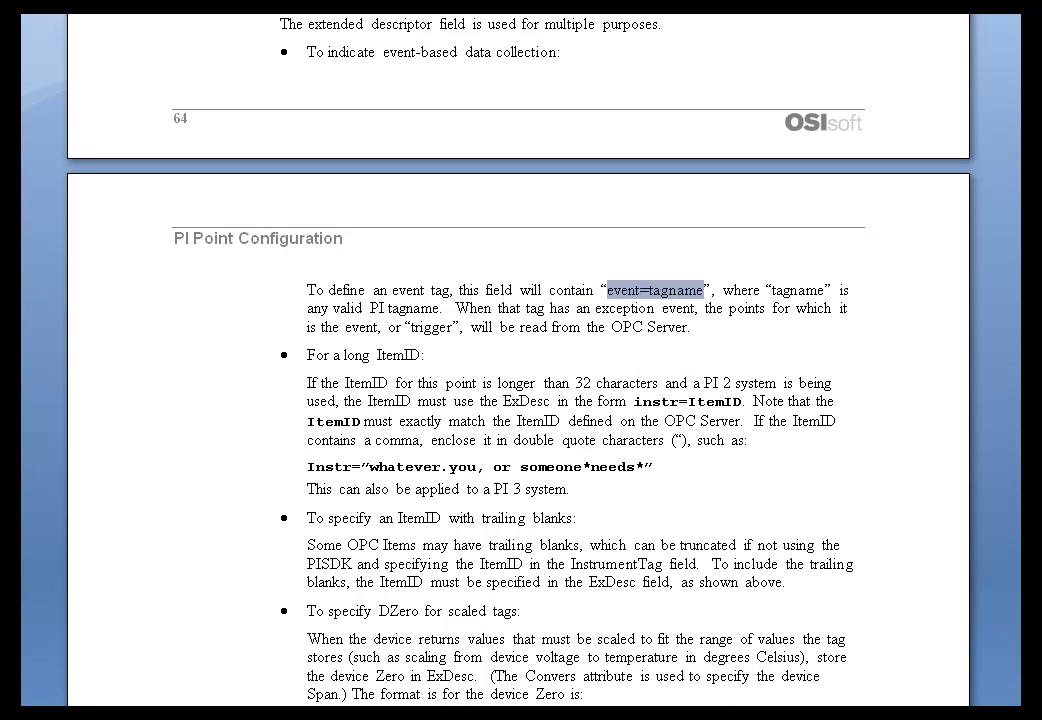
{"action": "key", "text": "alt+Tab"}
Step: Enter event=tt115a.pv in PumpSpeed_Test's Exdesc field, ending it with a semicolon
{"action": "left_click", "coordinate": [390, 502]}
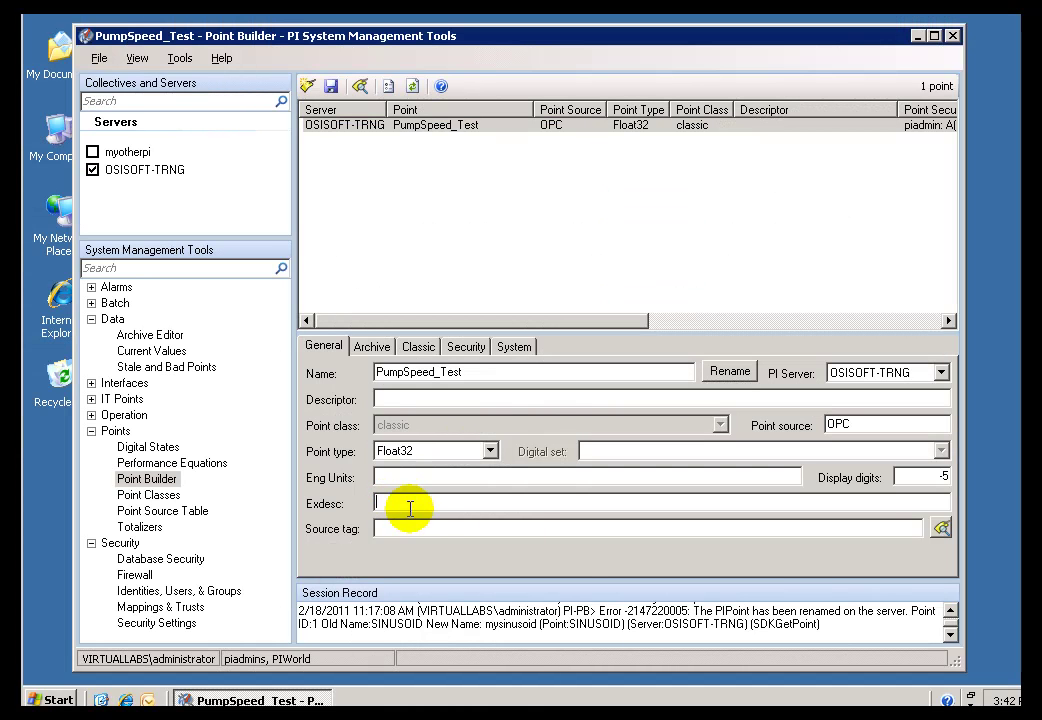
{"action": "type", "text": "event=tagname"}
{"action": "key", "text": "BackSpace"}
{"action": "key", "text": "BackSpace"}
{"action": "key", "text": "BackSpace"}
{"action": "key", "text": "BackSpace"}
{"action": "key", "text": "BackSpace"}
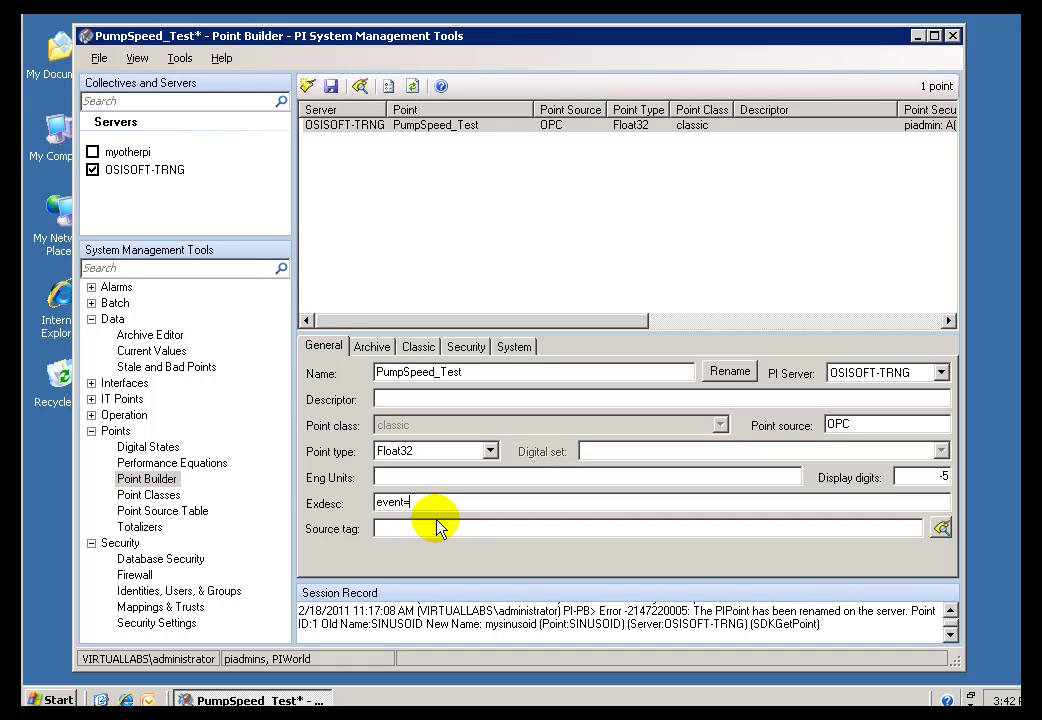
{"action": "type", "text": "tt"}
{"action": "type", "text": "115"}
{"action": "type", "text": "a.p"}
{"action": "type", "text": "pv"}
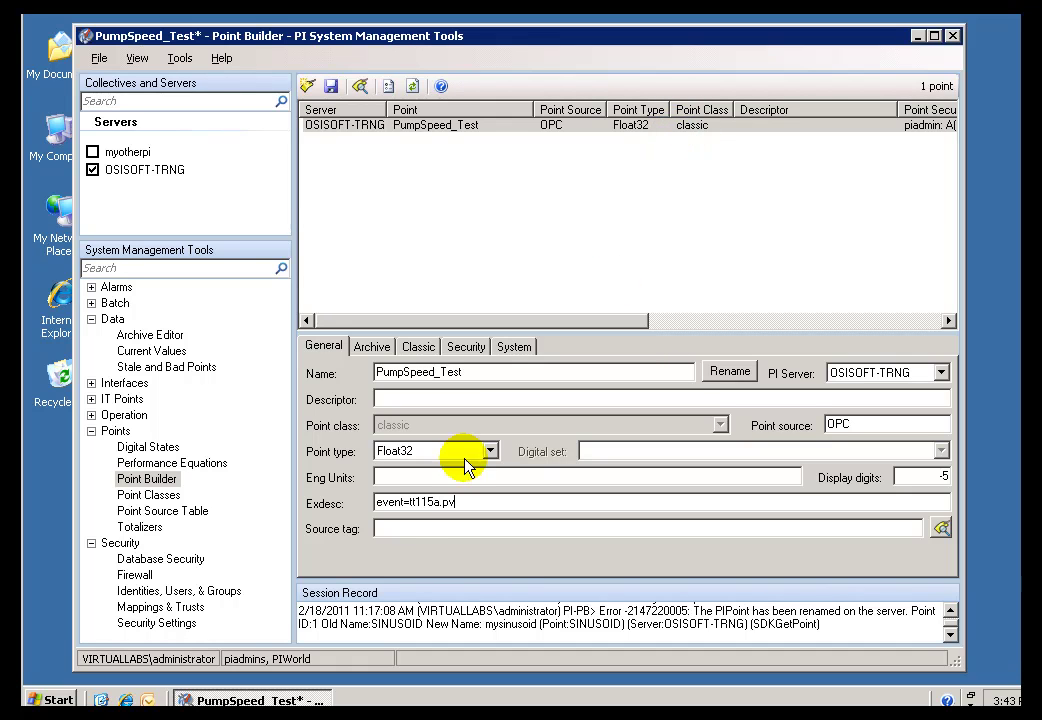
{"action": "left_click_drag", "start_coordinate": [410, 510], "coordinate": [474, 507]}
{"action": "left_click", "coordinate": [470, 505]}
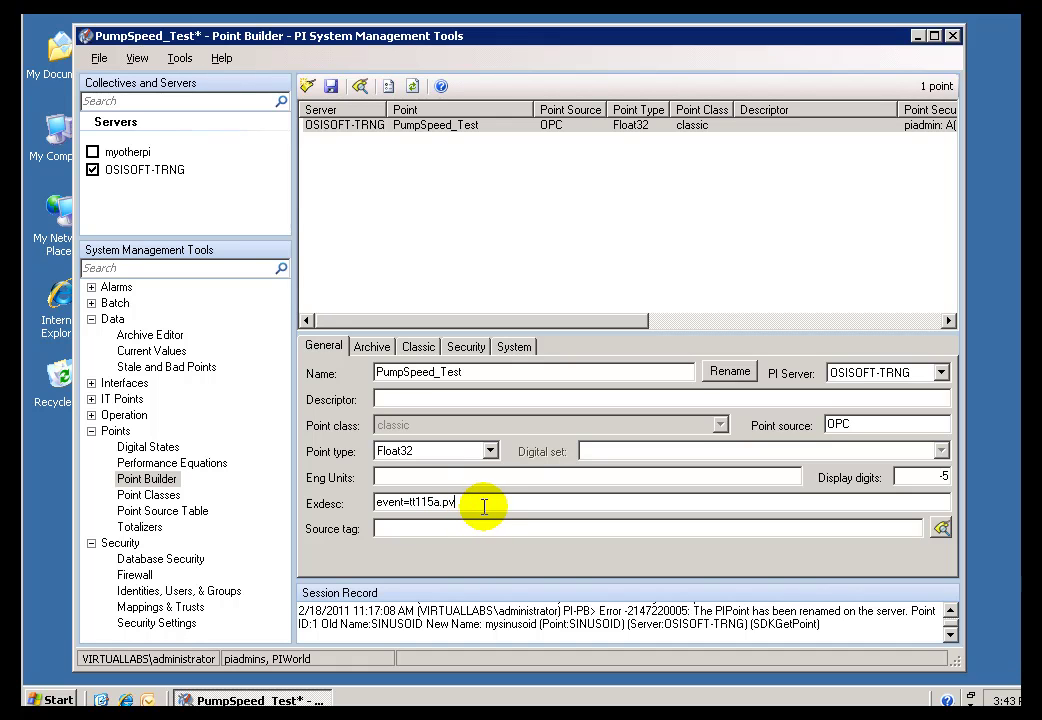
{"action": "left_click_drag", "start_coordinate": [452, 508], "coordinate": [406, 505]}
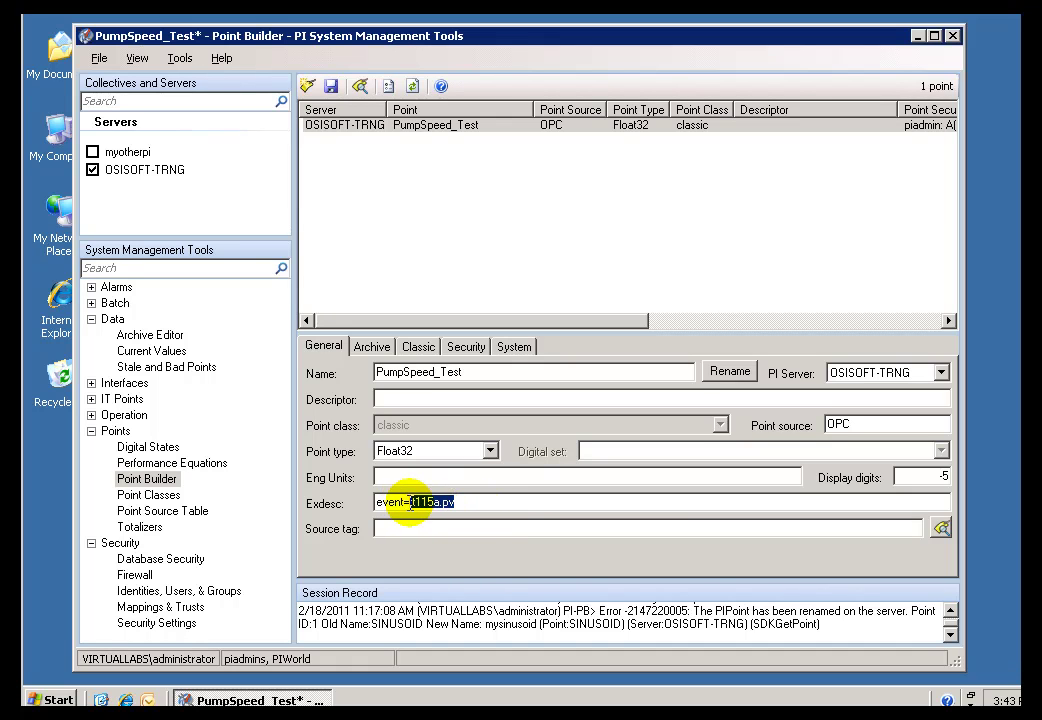
{"action": "left_click", "coordinate": [489, 508]}
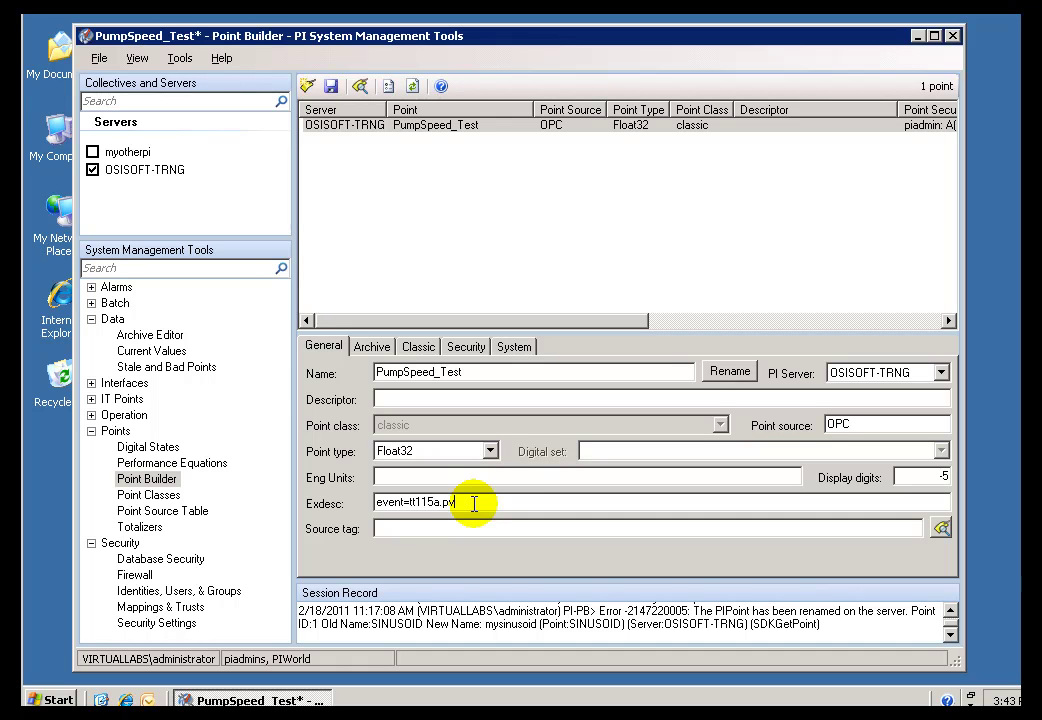
{"action": "type", "text": ";"}
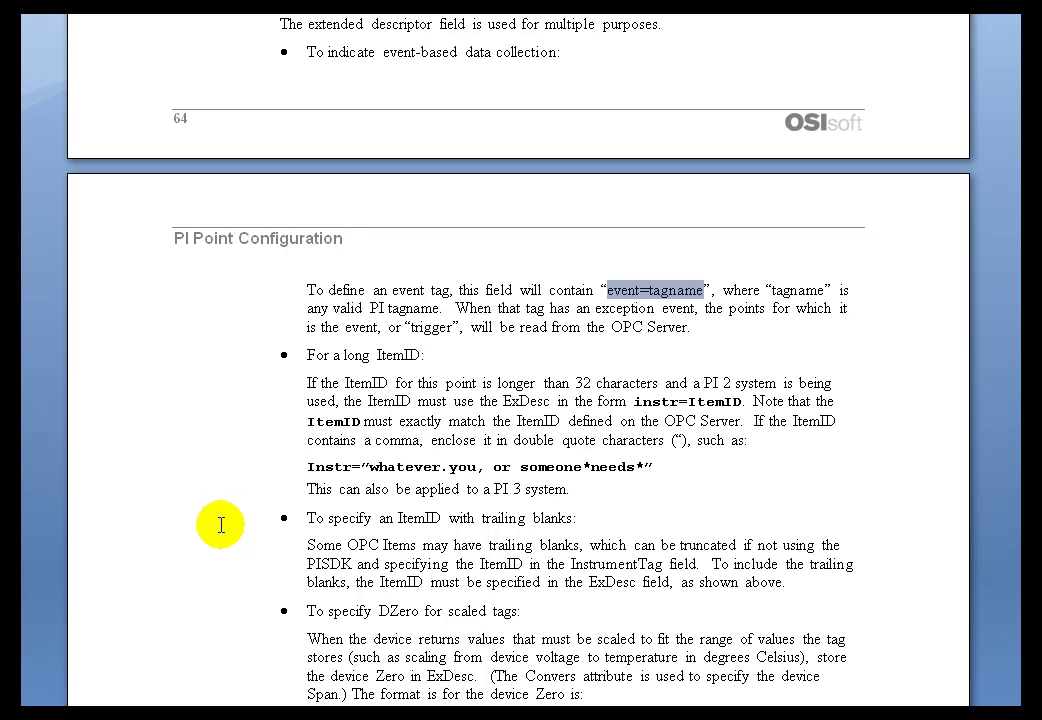
Step: Highlight the timestamp ItemID bullet, then scroll up toward the ExDesc heading and length tables
{"action": "left_click", "coordinate": [205, 617]}
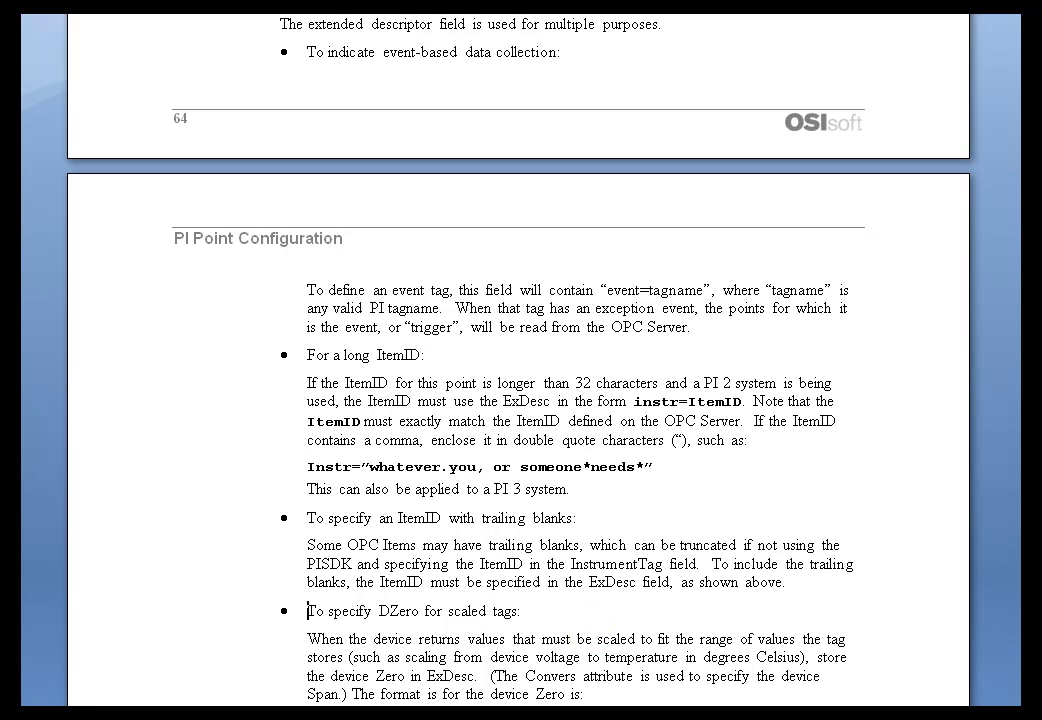
{"action": "key", "text": "Page_Down"}
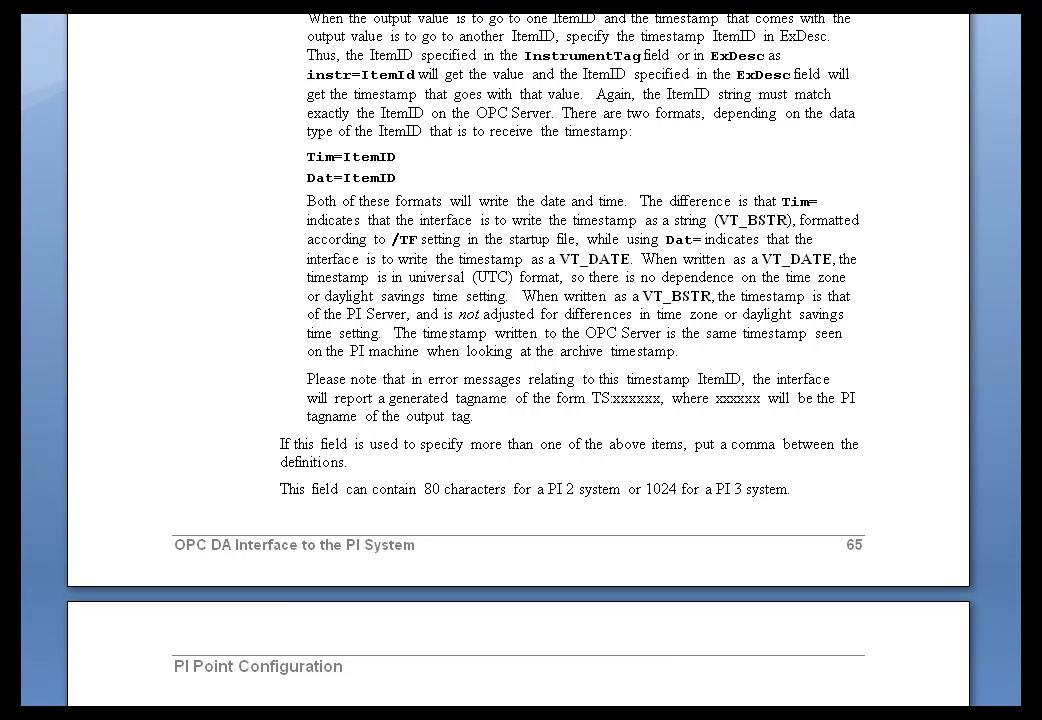
{"action": "scroll", "coordinate": [520, 300], "scroll_direction": "up", "scroll_amount": 1}
{"action": "scroll", "coordinate": [520, 300], "scroll_direction": "up", "scroll_amount": 1}
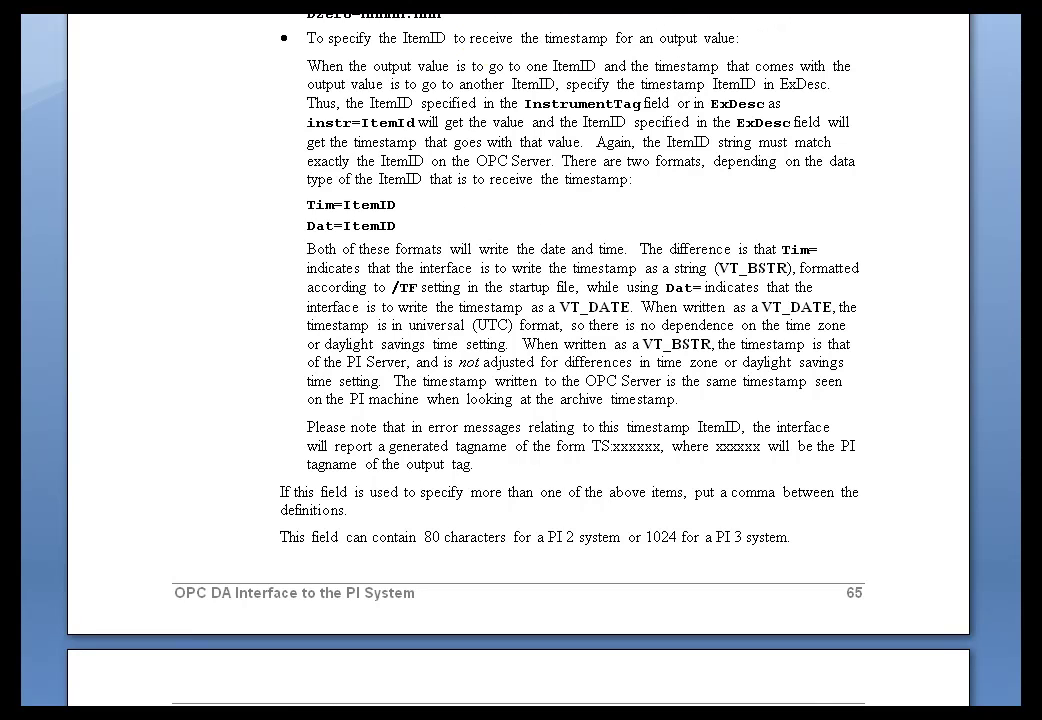
{"action": "left_click", "coordinate": [140, 40]}
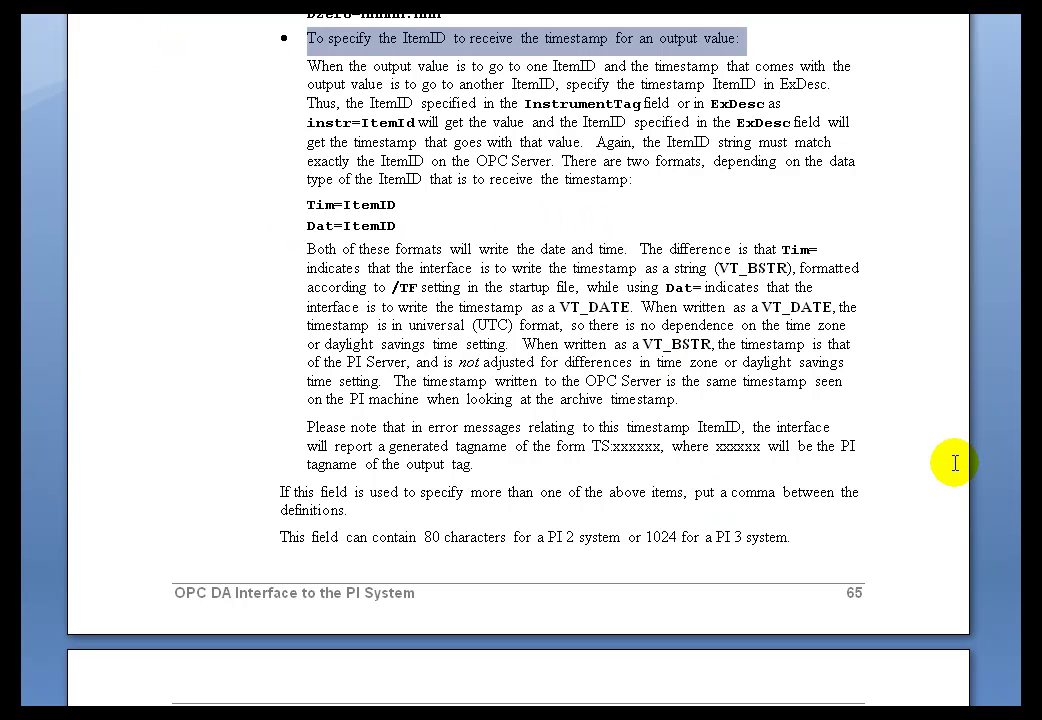
{"action": "left_click", "coordinate": [205, 35]}
{"action": "left_click", "coordinate": [148, 50]}
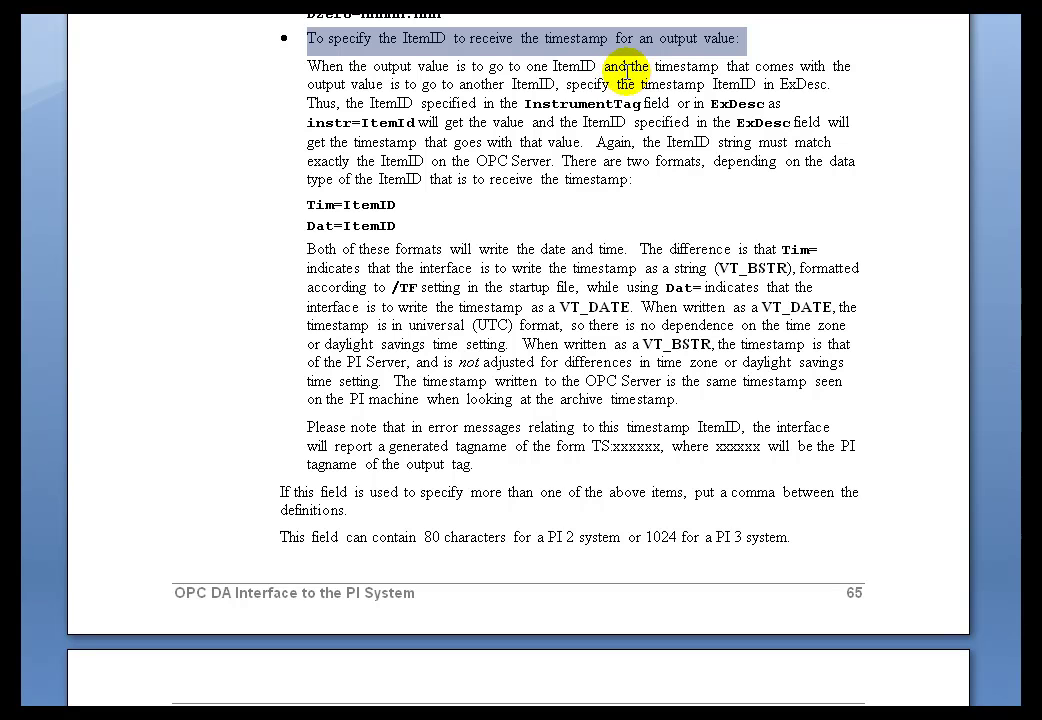
{"action": "double_click", "coordinate": [668, 66]}
{"action": "left_click", "coordinate": [212, 40]}
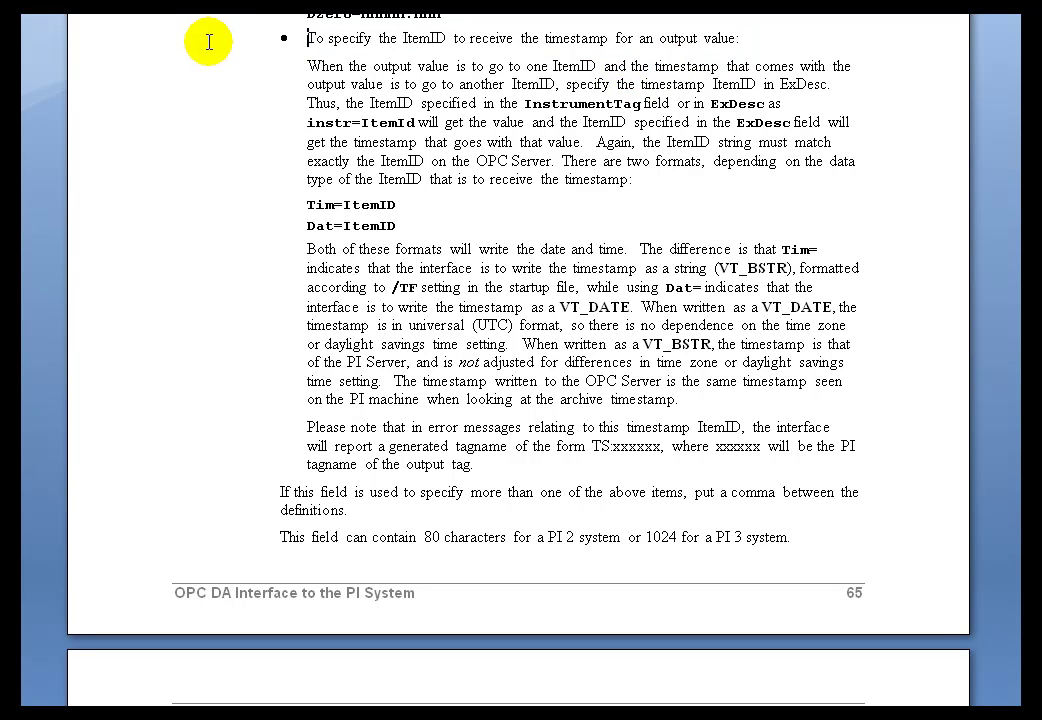
{"action": "left_click", "coordinate": [153, 42]}
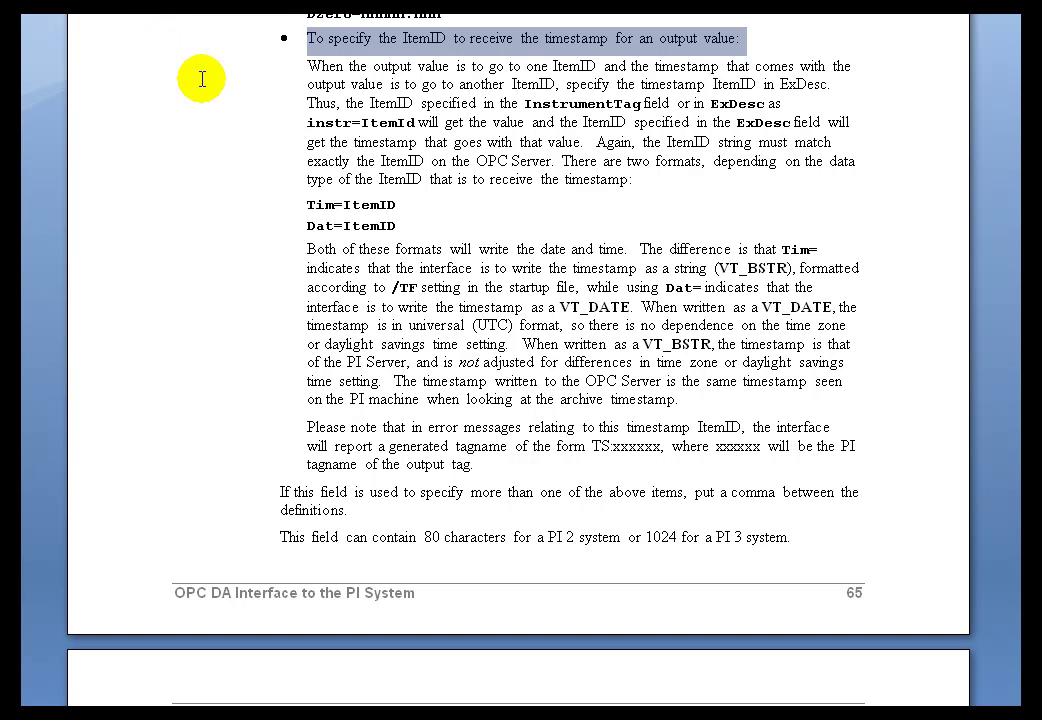
{"action": "scroll", "coordinate": [520, 360], "scroll_direction": "up", "scroll_amount": 10}
Step: Scroll the Infi90 manual down past the Location1–4 descriptions
{"action": "scroll", "coordinate": [520, 360], "scroll_direction": "up", "scroll_amount": 10}
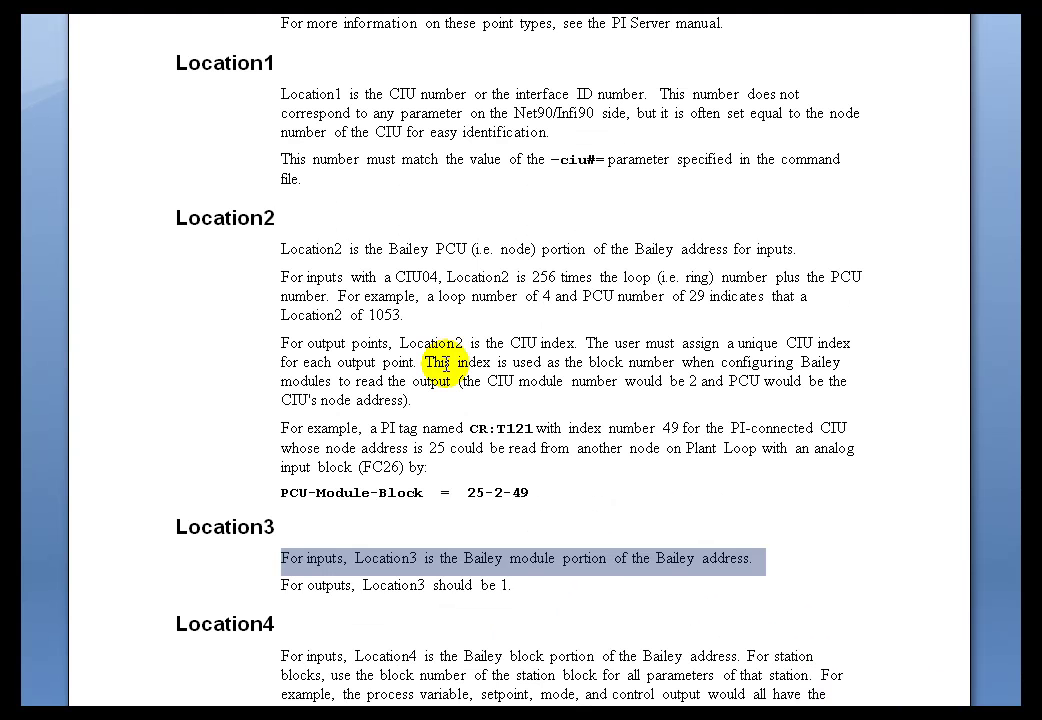
{"action": "left_click", "coordinate": [440, 352]}
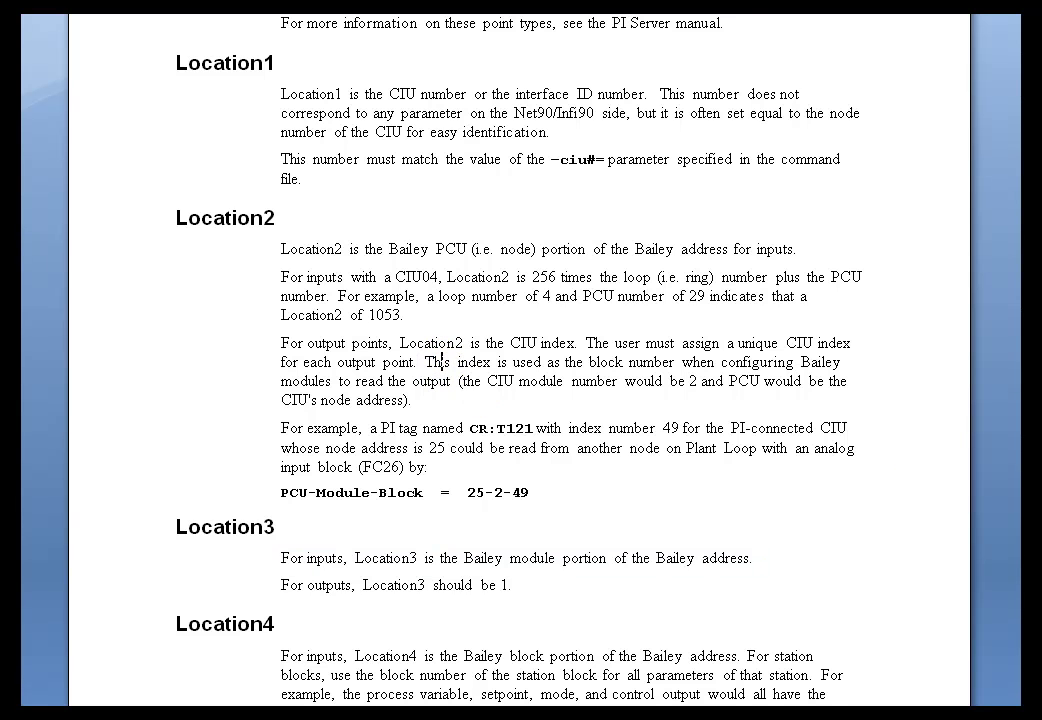
{"action": "scroll", "coordinate": [520, 360], "scroll_direction": "down", "scroll_amount": 5}
{"action": "scroll", "coordinate": [520, 360], "scroll_direction": "down", "scroll_amount": 4}
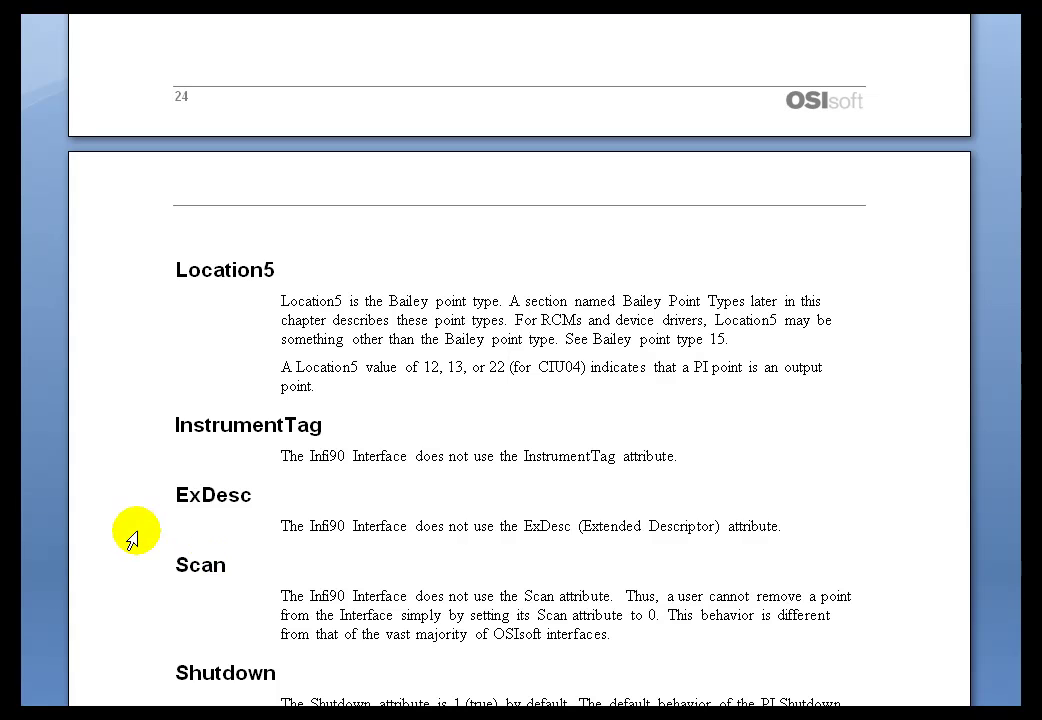
Step: Highlight the ExDesc line stating the Infi90 interface does not use ExDesc
{"action": "left_click", "coordinate": [273, 538]}
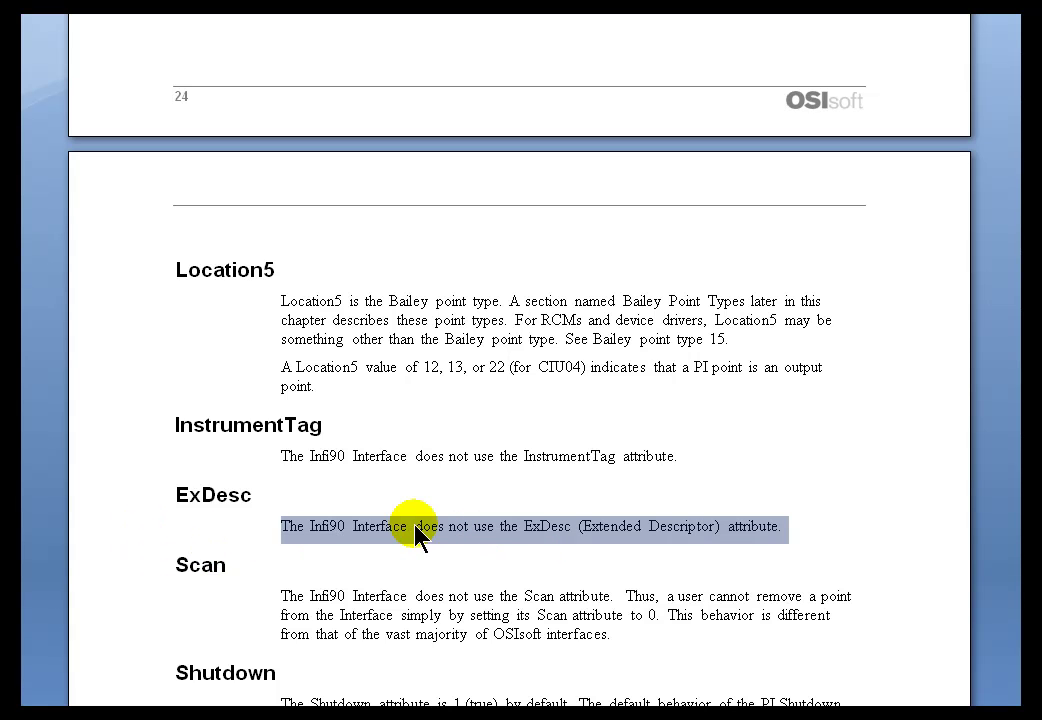
{"action": "left_click", "coordinate": [124, 512]}
{"action": "left_click", "coordinate": [145, 532]}
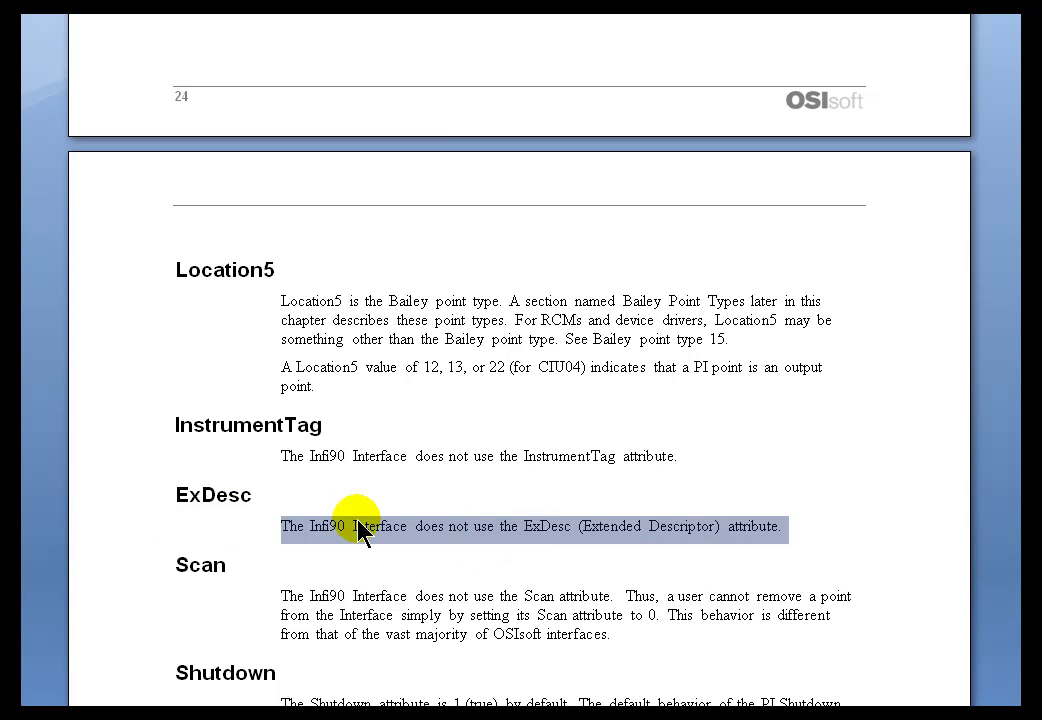
{"action": "left_click", "coordinate": [781, 536]}
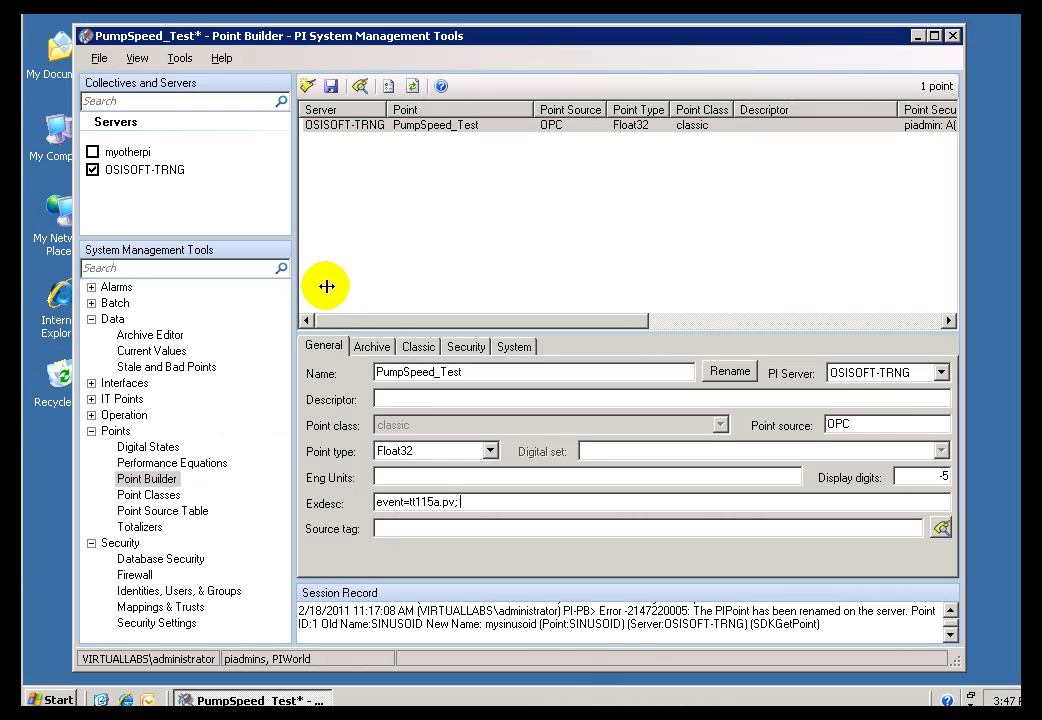
Step: Change exception deviation from 1 to .2 and compression deviation from 2 to .4
{"action": "left_click", "coordinate": [377, 354]}
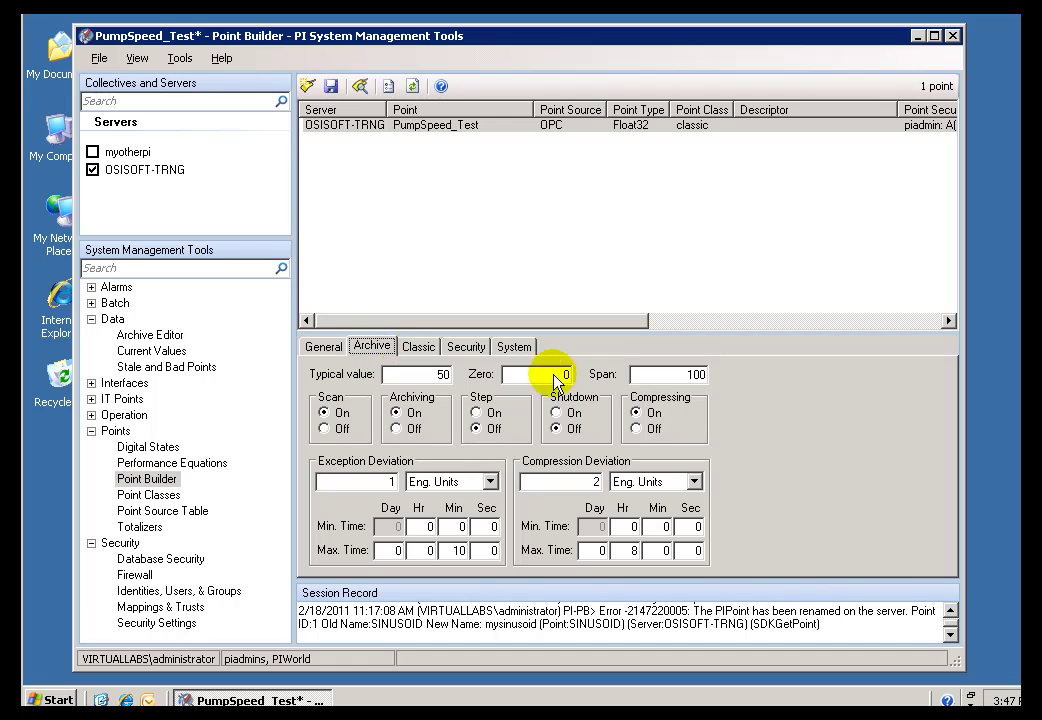
{"action": "double_click", "coordinate": [391, 482]}
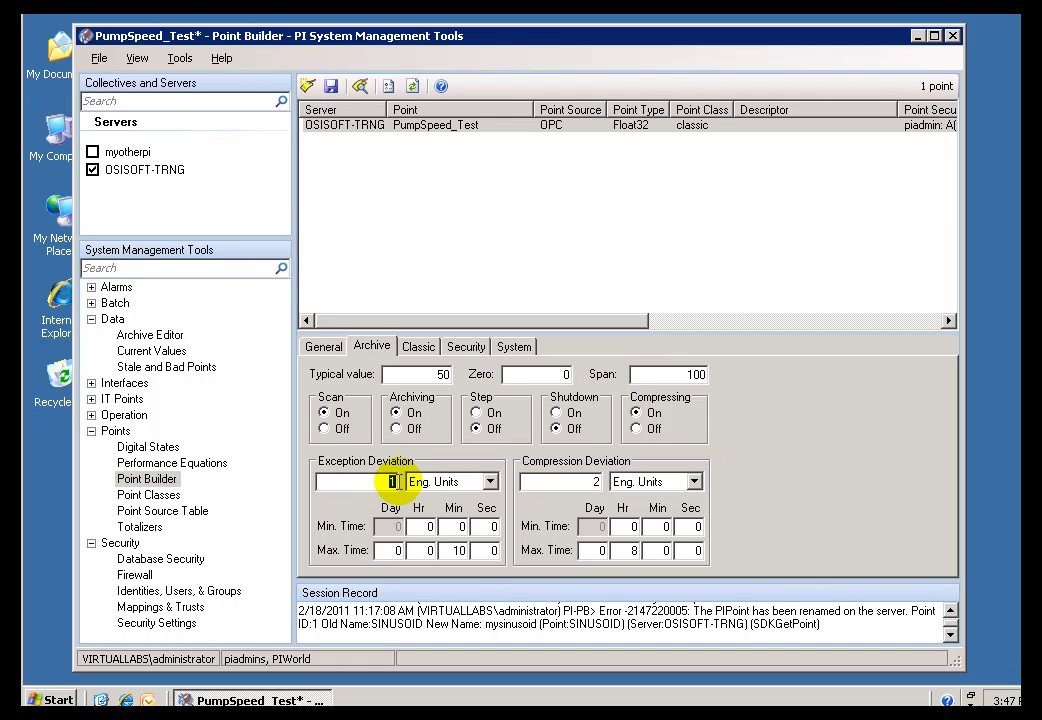
{"action": "key", "text": "BackSpace"}
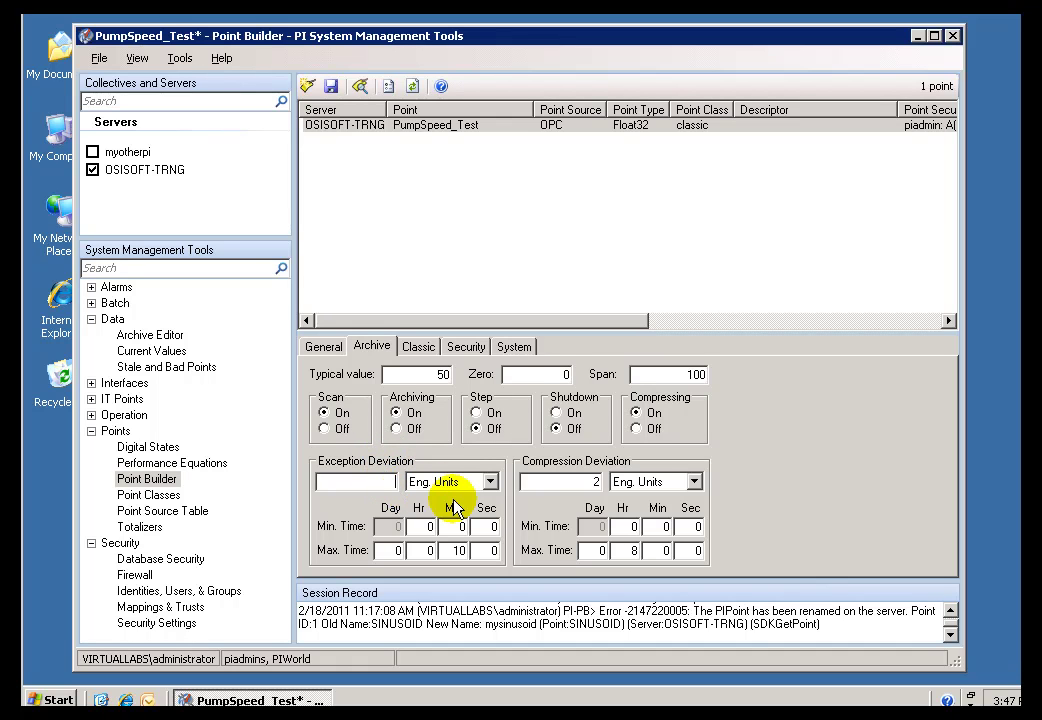
{"action": "type", "text": ".2"}
{"action": "double_click", "coordinate": [596, 481]}
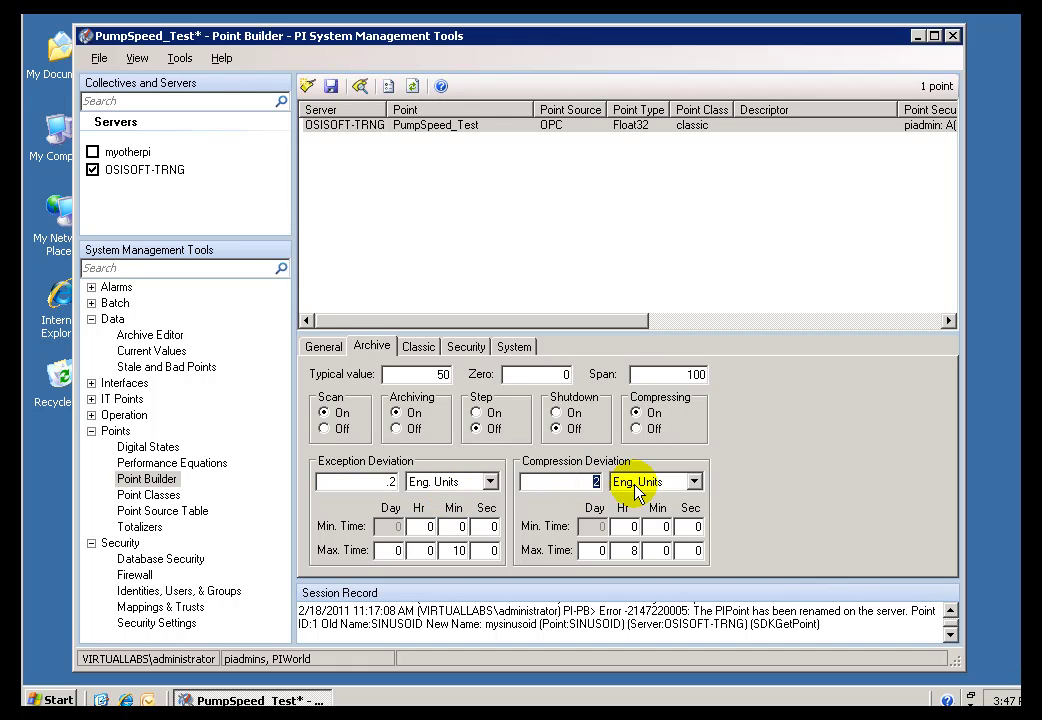
{"action": "type", "text": ".4"}
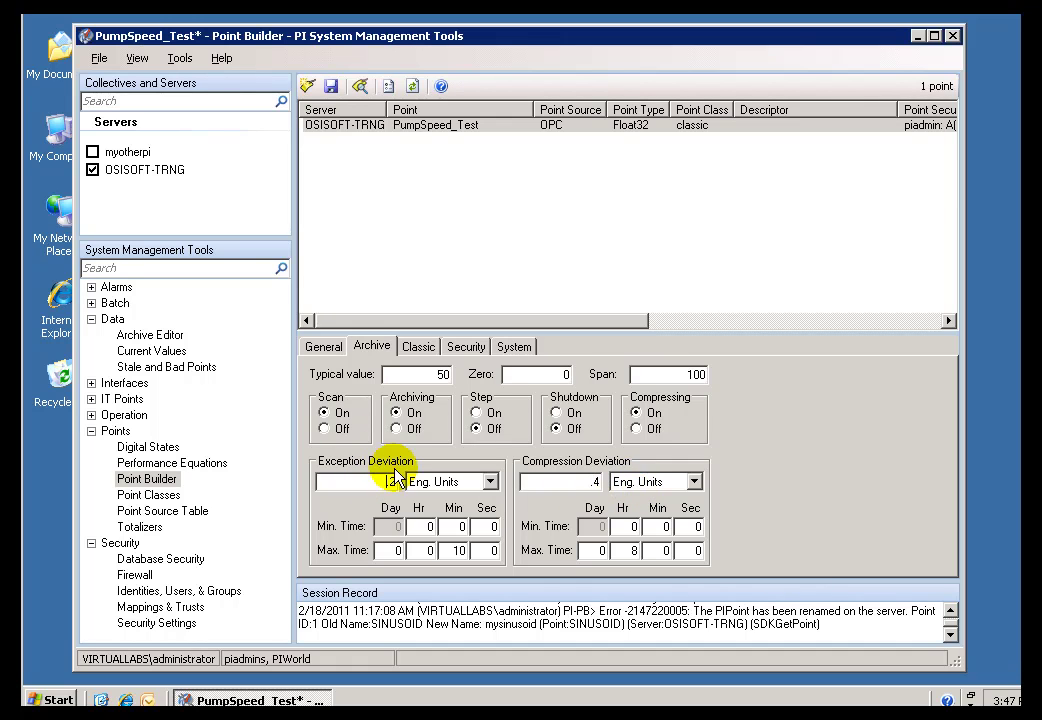
Step: Re-enter exception deviation .2 and check compression deviation reads .4
{"action": "double_click", "coordinate": [390, 481]}
{"action": "type", "text": ".2"}
{"action": "double_click", "coordinate": [595, 481]}
{"action": "left_click", "coordinate": [389, 481]}
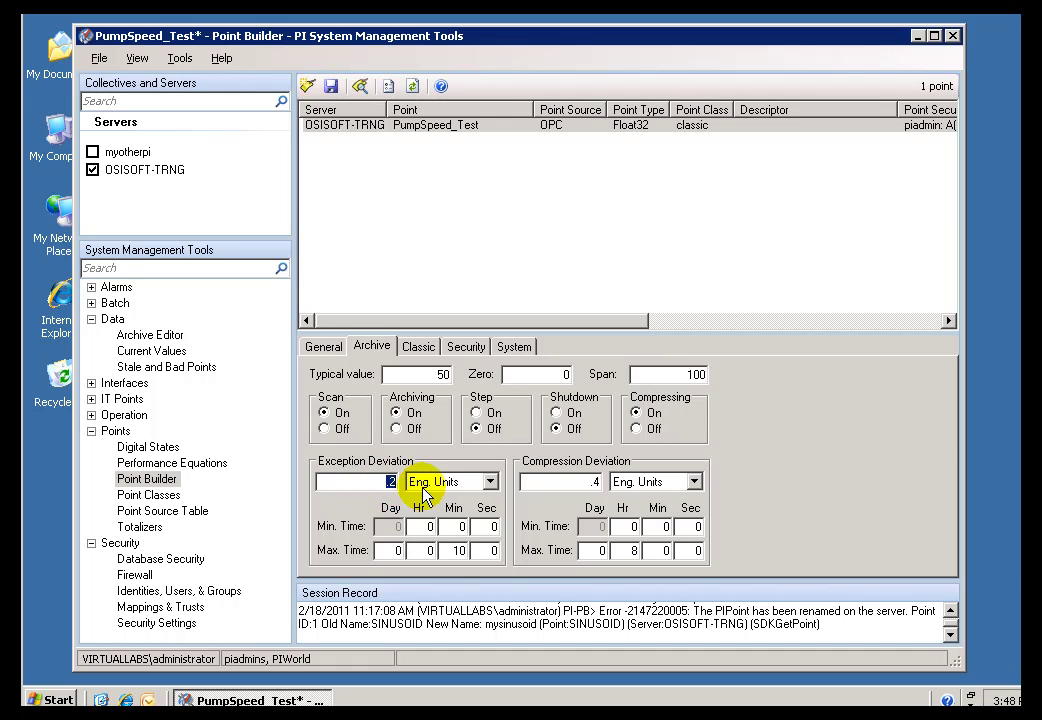
{"action": "double_click", "coordinate": [593, 482]}
{"action": "left_click", "coordinate": [389, 481]}
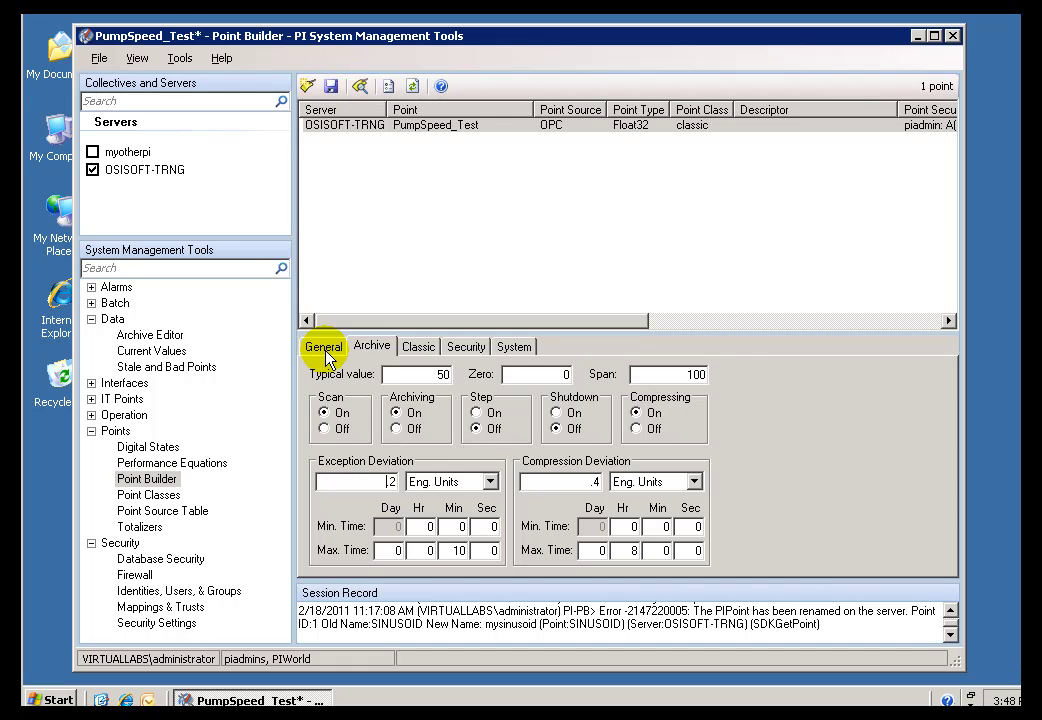
Step: Match point source OPC in Point Builder against opcint1's Point Source in the ICU
{"action": "left_click", "coordinate": [326, 350]}
{"action": "left_click_drag", "start_coordinate": [862, 425], "coordinate": [814, 424]}
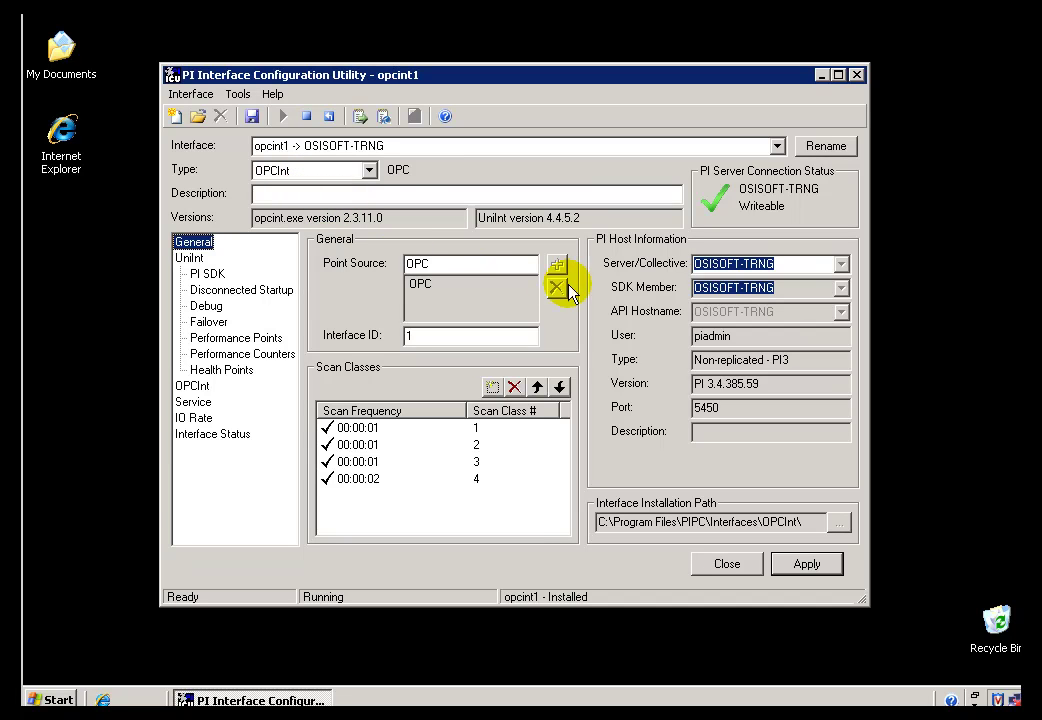
{"action": "left_click_drag", "start_coordinate": [442, 263], "coordinate": [384, 263]}
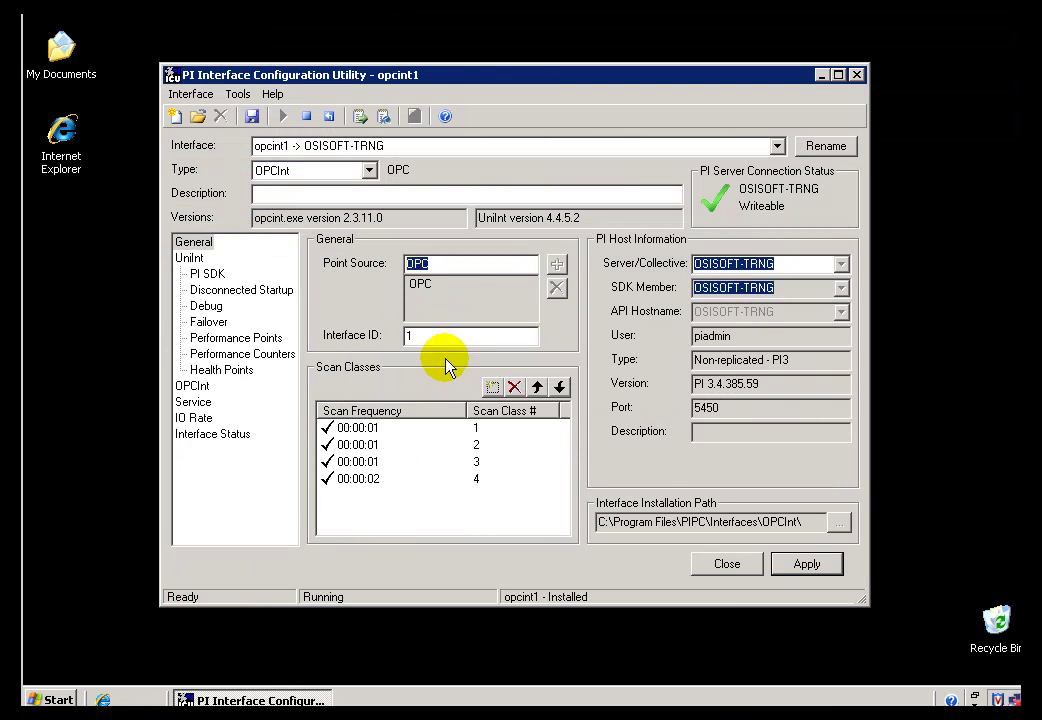
Step: Check opcint1's Interface ID 1, then bring back the point's Classic location attributes
{"action": "left_click", "coordinate": [435, 340]}
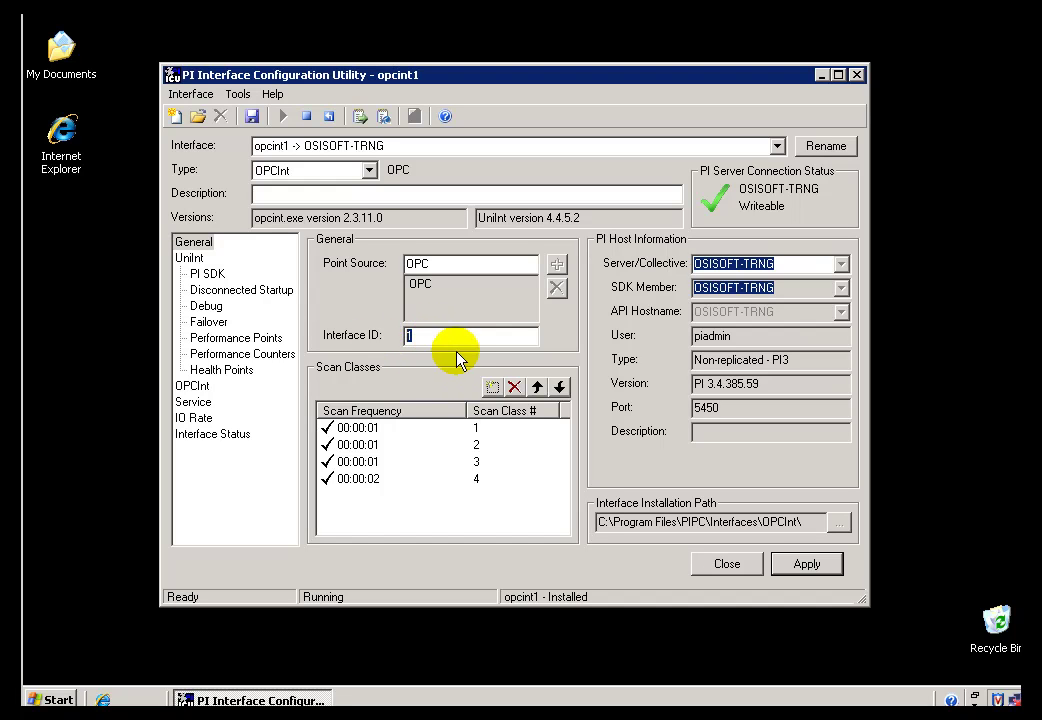
{"action": "left_click", "coordinate": [442, 337]}
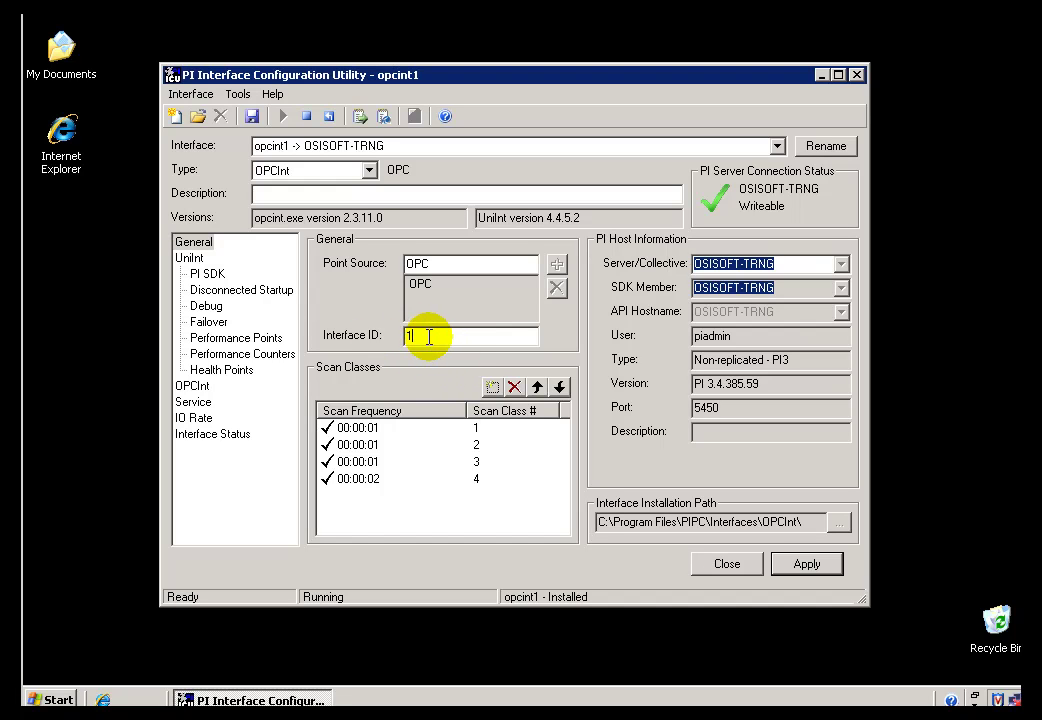
{"action": "double_click", "coordinate": [432, 337]}
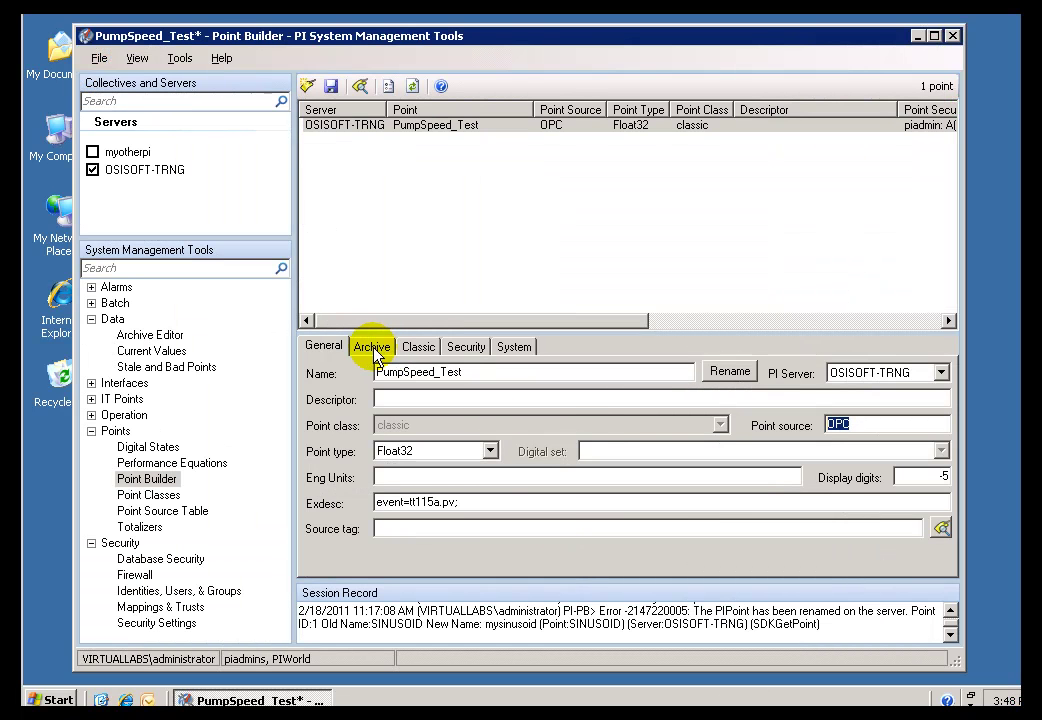
{"action": "left_click", "coordinate": [418, 348]}
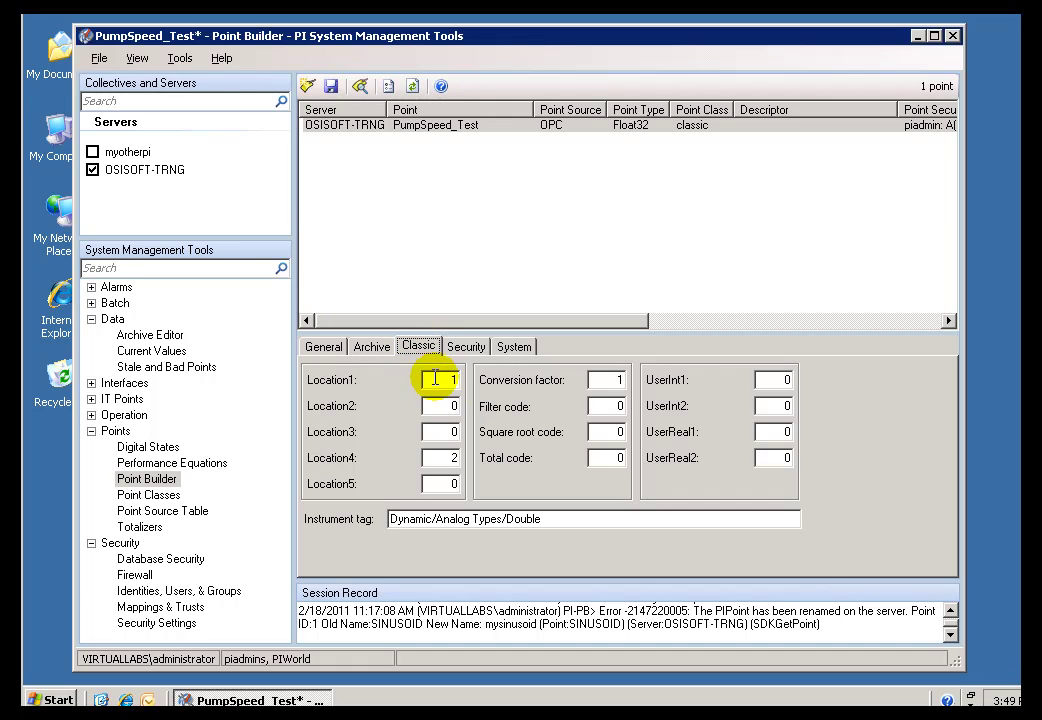
{"action": "double_click", "coordinate": [445, 380]}
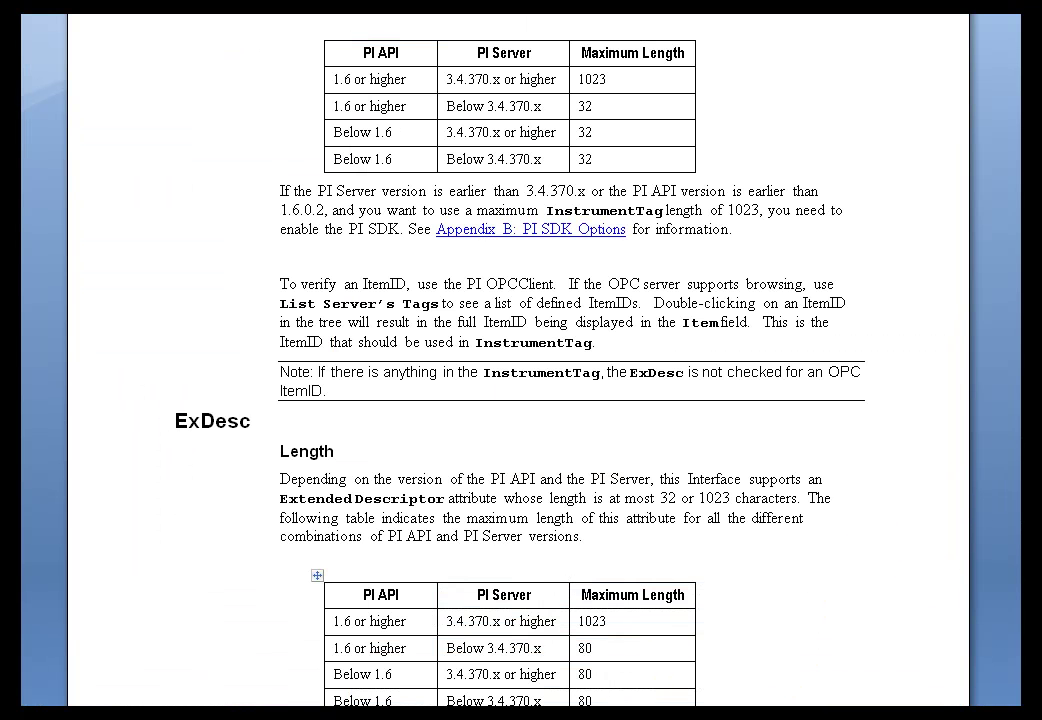
{"action": "scroll", "coordinate": [520, 360], "scroll_direction": "up", "scroll_amount": 5}
{"action": "scroll", "coordinate": [520, 360], "scroll_direction": "up", "scroll_amount": 10}
{"action": "scroll", "coordinate": [520, 360], "scroll_direction": "up", "scroll_amount": 10}
{"action": "scroll", "coordinate": [520, 360], "scroll_direction": "up", "scroll_amount": 10}
{"action": "scroll", "coordinate": [520, 360], "scroll_direction": "up", "scroll_amount": 10}
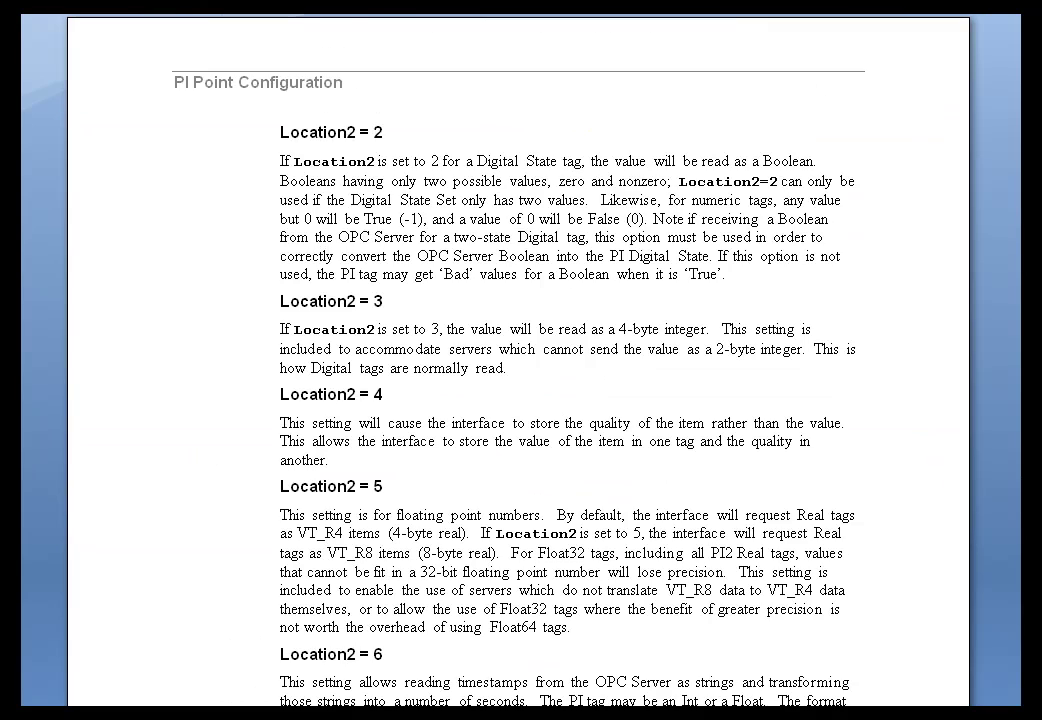
{"action": "scroll", "coordinate": [520, 360], "scroll_direction": "up", "scroll_amount": 10}
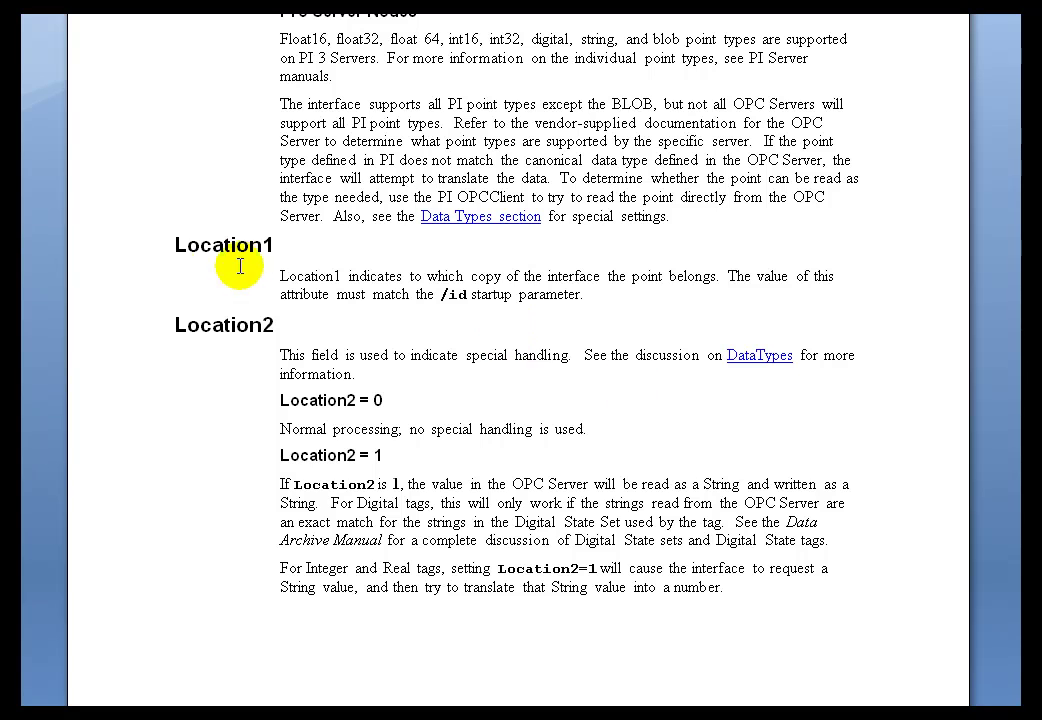
{"action": "left_click", "coordinate": [124, 280]}
{"action": "left_click", "coordinate": [402, 283]}
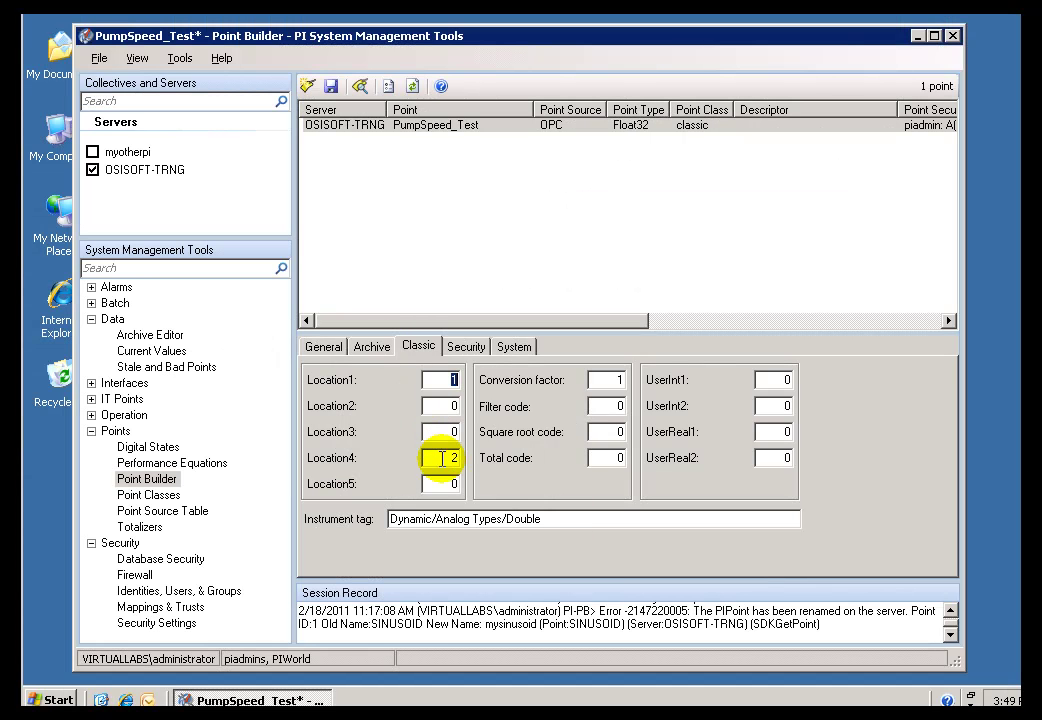
{"action": "double_click", "coordinate": [441, 458]}
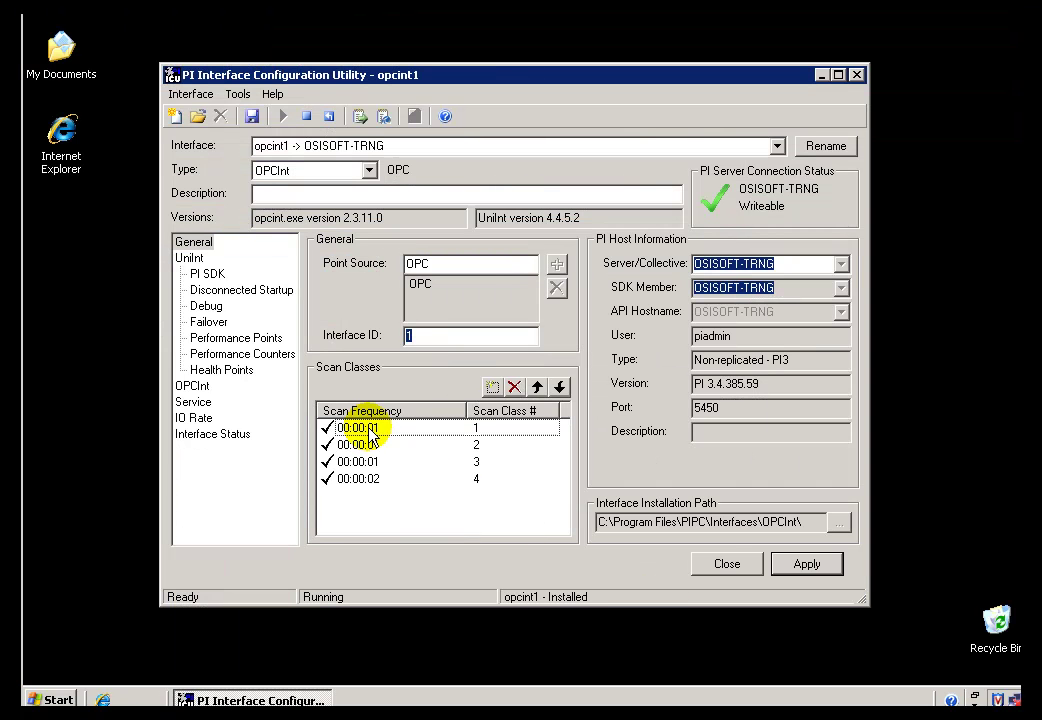
{"action": "left_click", "coordinate": [362, 428]}
{"action": "key", "text": "Down"}
{"action": "key", "text": "Down"}
{"action": "key", "text": "Down"}
{"action": "left_click", "coordinate": [362, 447]}
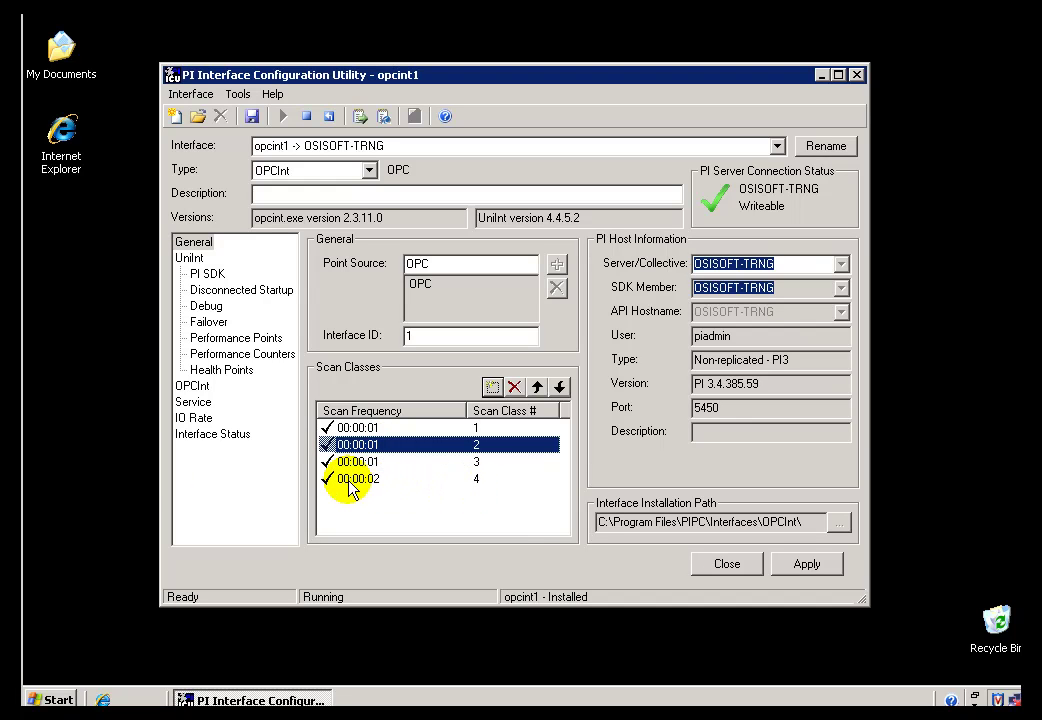
{"action": "left_click", "coordinate": [350, 479]}
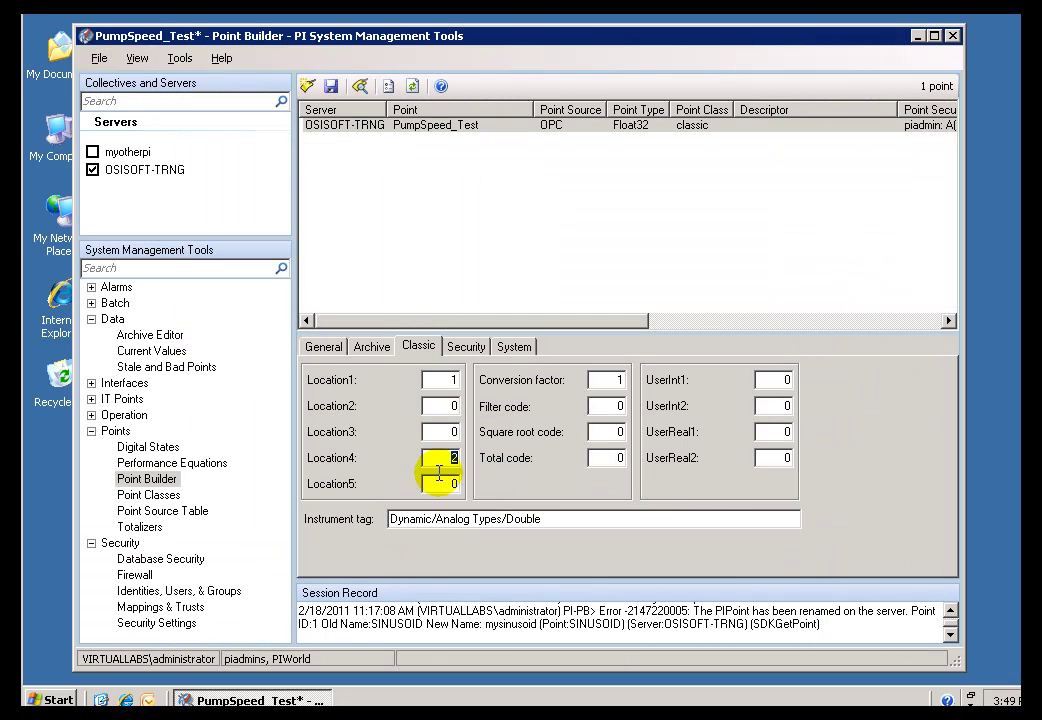
Step: Change Location4 from 2 to 4 and save the point with Ctrl+S
{"action": "double_click", "coordinate": [440, 462]}
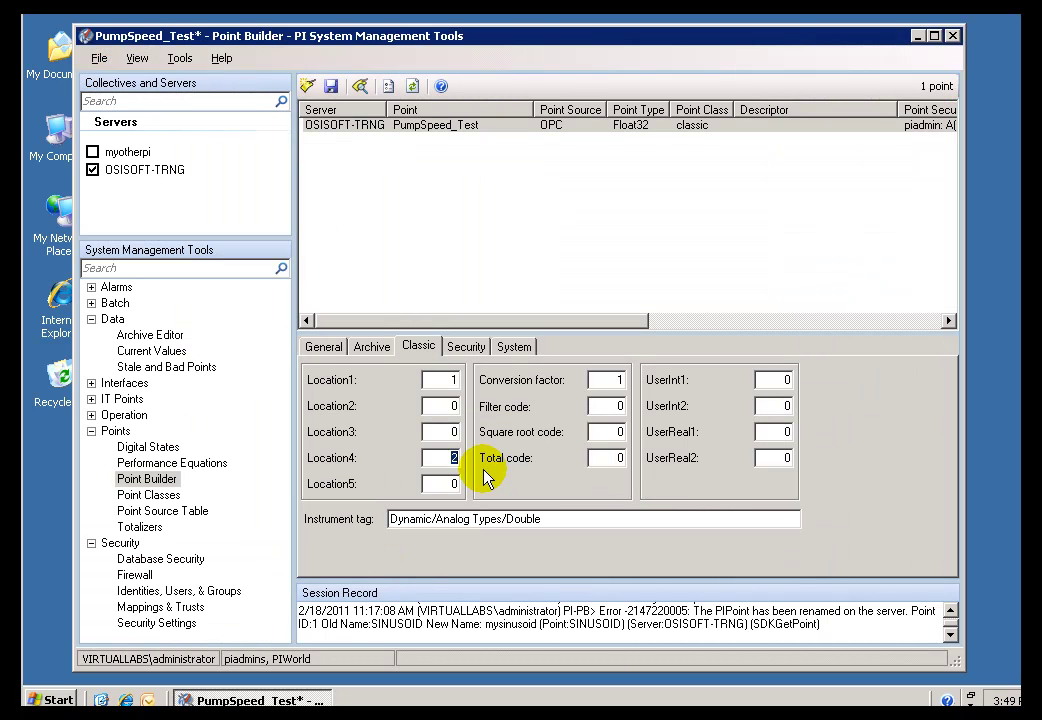
{"action": "type", "text": "4"}
{"action": "key", "text": "ctrl+s"}
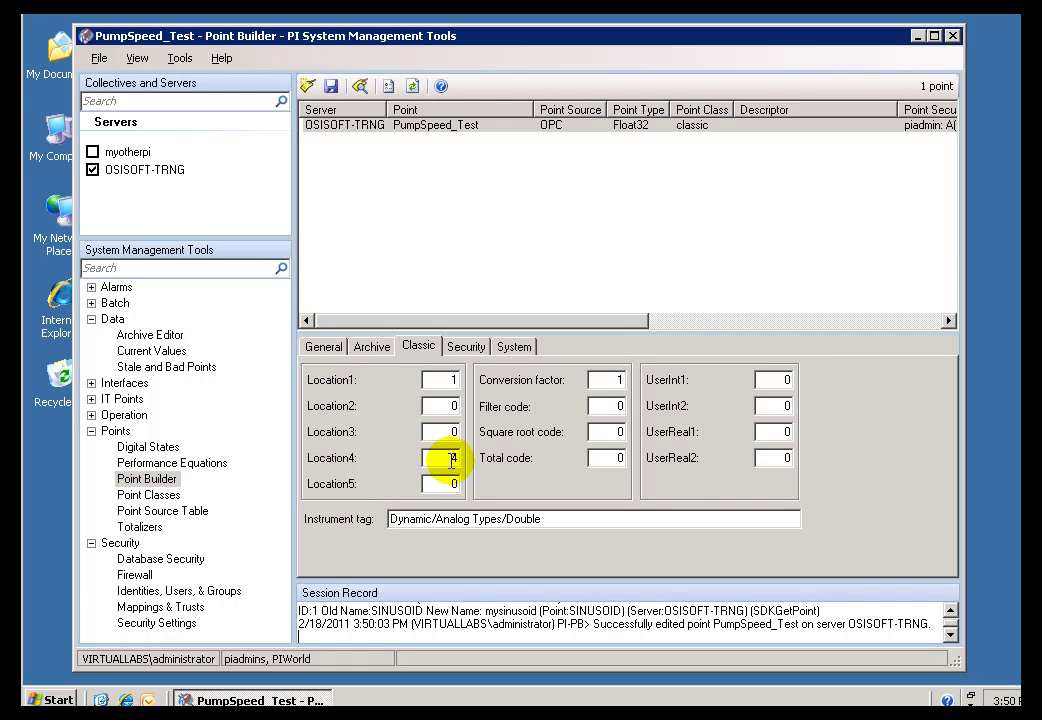
{"action": "key", "text": "Tab"}
Step: Toggle the point's scanning off and back on in the Archive settings
{"action": "left_click", "coordinate": [370, 350]}
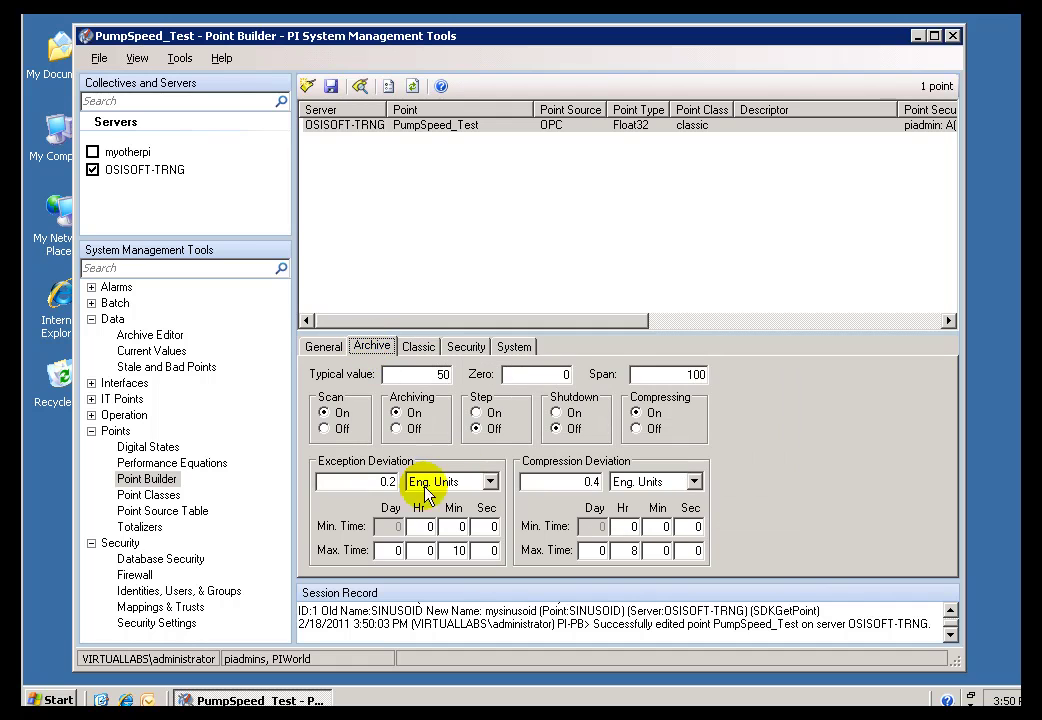
{"action": "left_click", "coordinate": [326, 430]}
{"action": "left_click", "coordinate": [330, 413]}
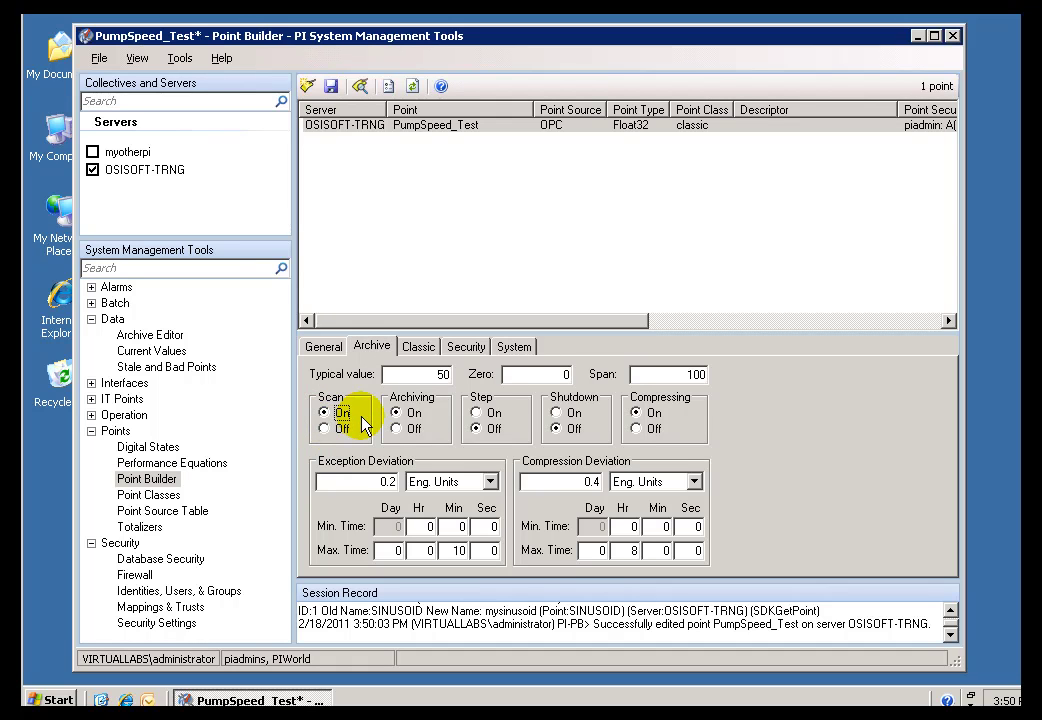